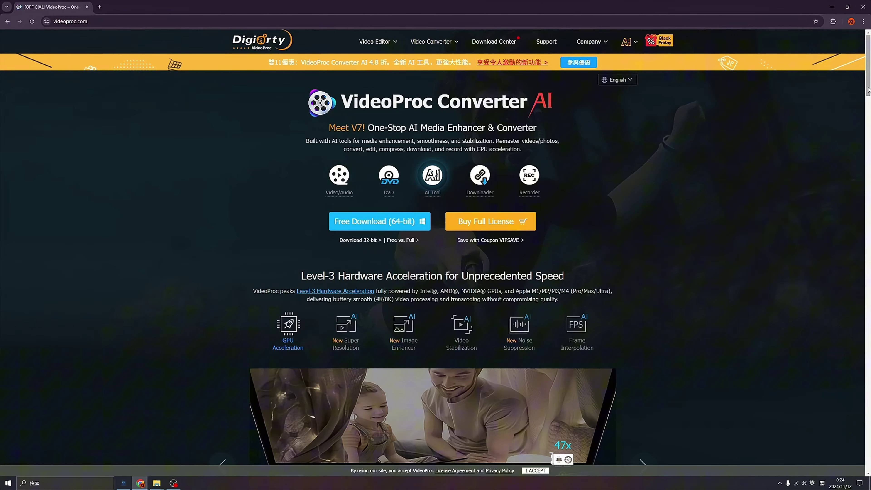
Step: Scroll the videoproc.com page past the device section to the Cut, Crop, Merge, Effects section
{"action": "left_click_drag", "start_coordinate": [869, 90], "coordinate": [865, 163]}
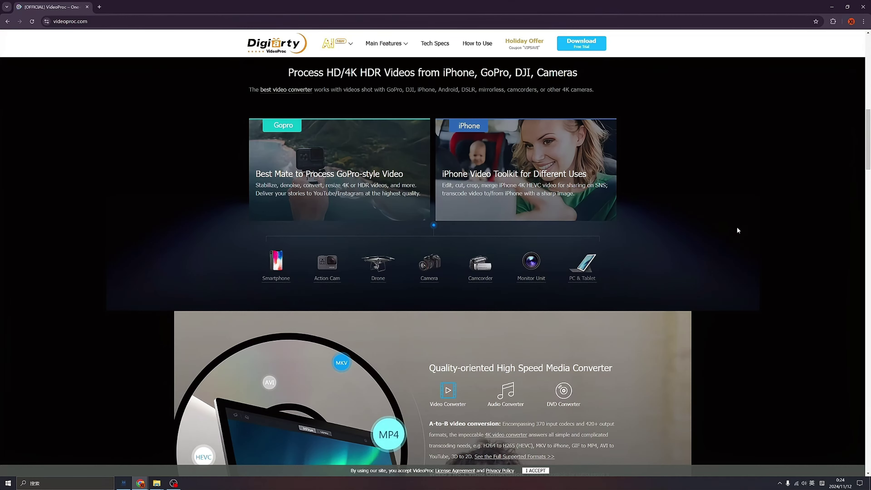
{"action": "left_click_drag", "start_coordinate": [868, 160], "coordinate": [869, 210]}
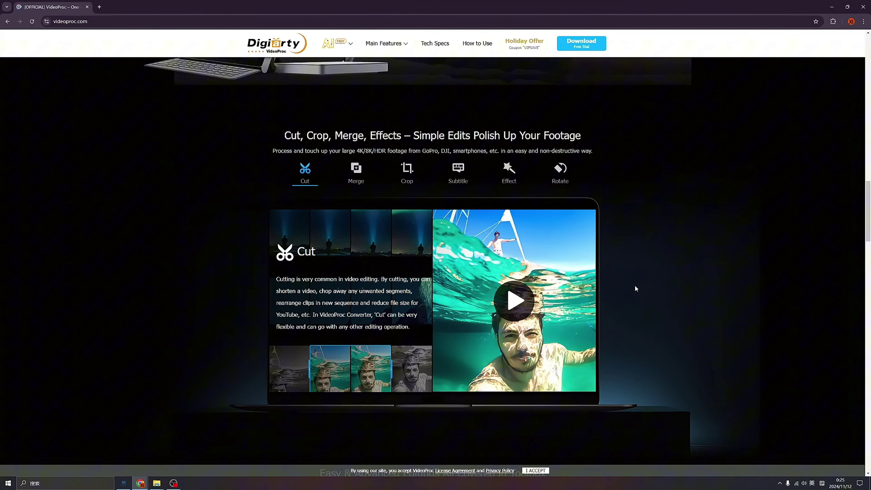
Step: Scroll down through the Toolbox features section of the product page and beyond
{"action": "scroll", "coordinate": [636, 288], "scroll_direction": "down", "scroll_amount": 5}
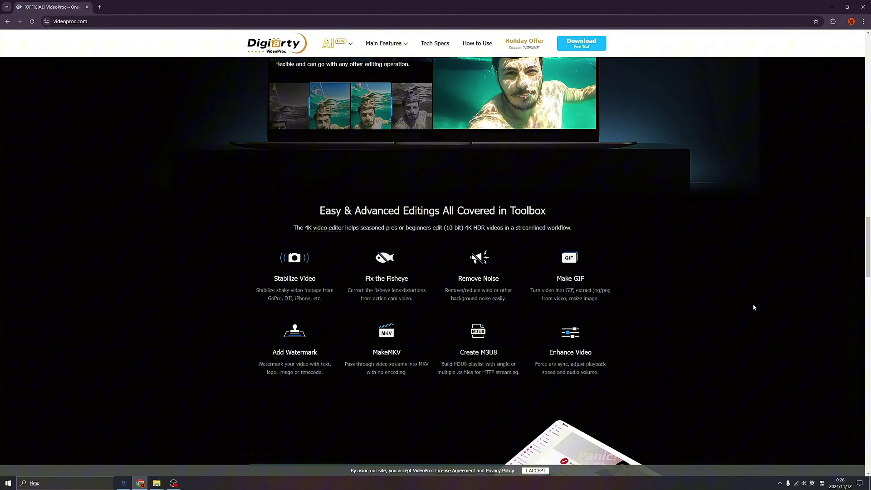
{"action": "left_click_drag", "start_coordinate": [866, 263], "coordinate": [851, 417]}
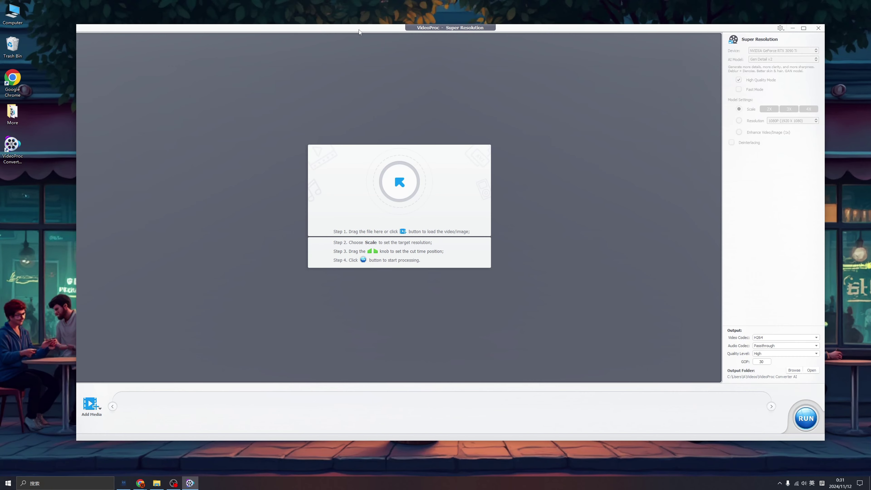
{"action": "left_click", "coordinate": [156, 484]}
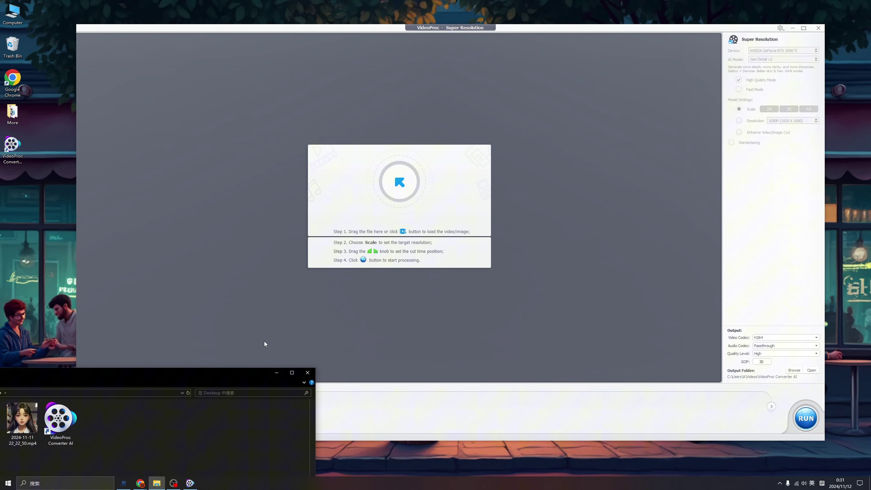
{"action": "double_click", "coordinate": [31, 418]}
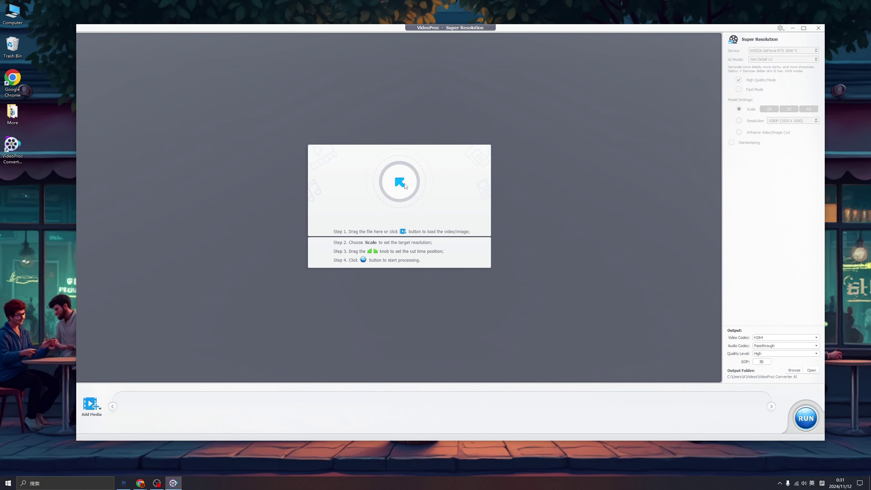
Step: Load the portrait clip and compare the original with its 2x 1024×1024 upscale in split view
{"action": "left_click", "coordinate": [399, 182]}
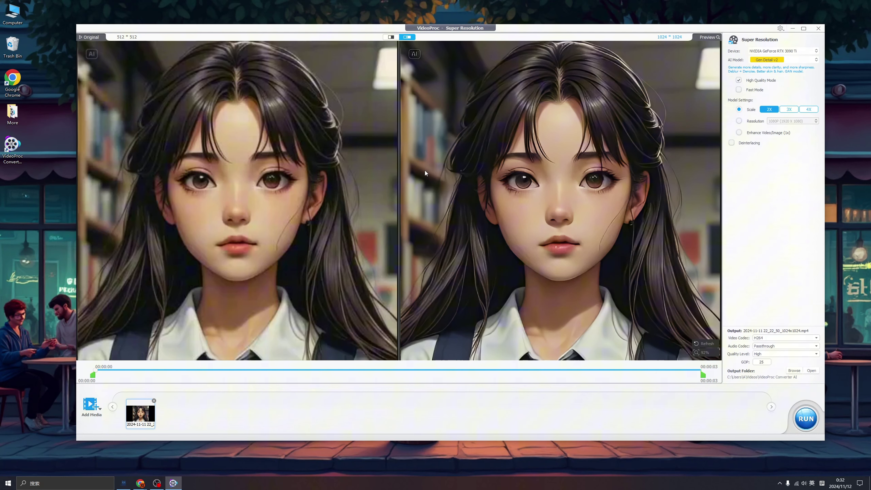
{"action": "left_click", "coordinate": [391, 37]}
{"action": "mouse_move", "coordinate": [396, 198]}
{"action": "left_mouse_down"}
{"action": "mouse_move", "coordinate": [453, 197]}
{"action": "mouse_move", "coordinate": [402, 200]}
{"action": "left_mouse_up"}
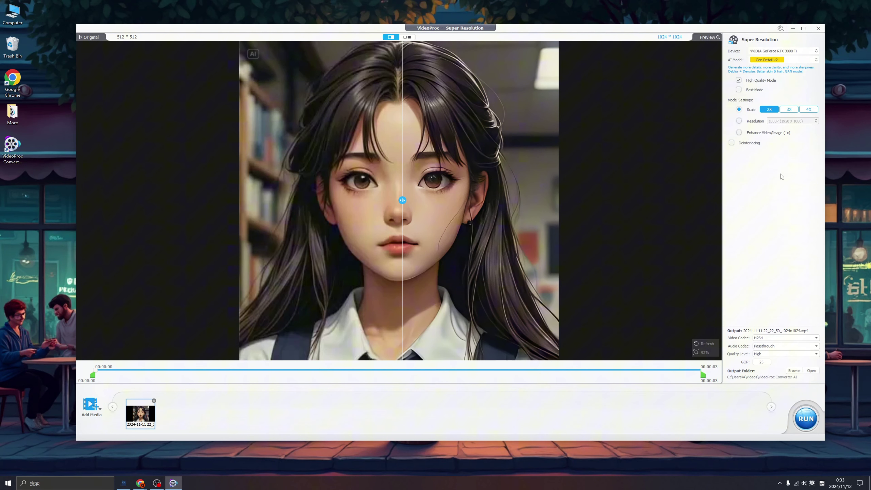
{"action": "left_click", "coordinate": [767, 51]}
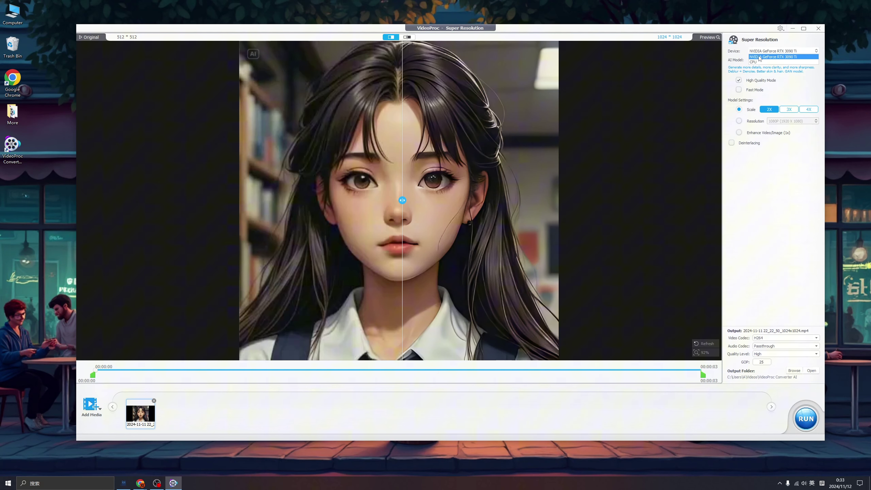
{"action": "left_click", "coordinate": [745, 60]}
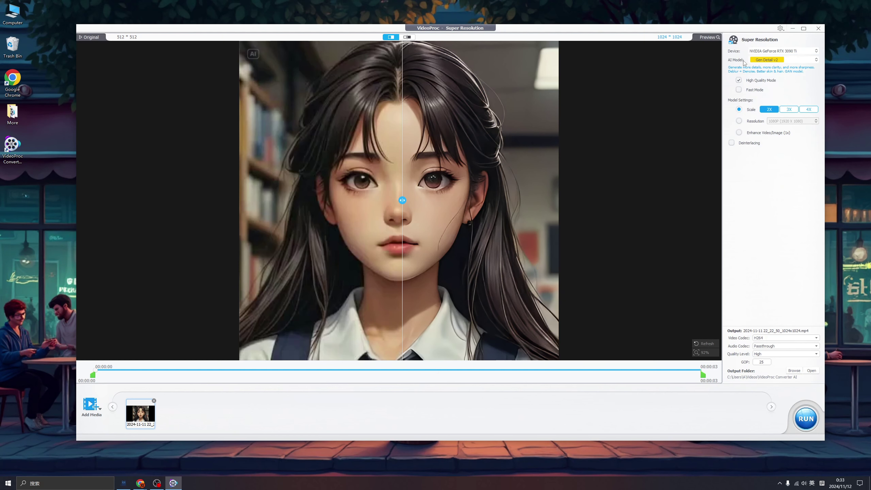
{"action": "left_click", "coordinate": [800, 61]}
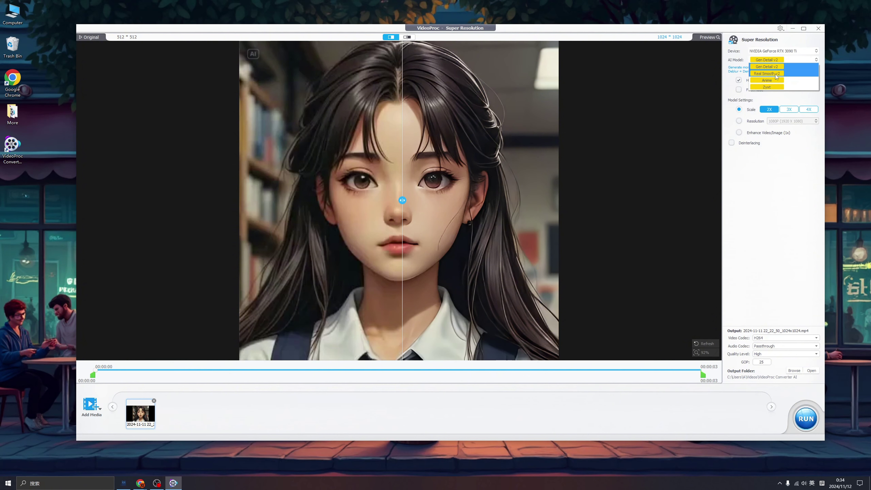
{"action": "left_click", "coordinate": [777, 74]}
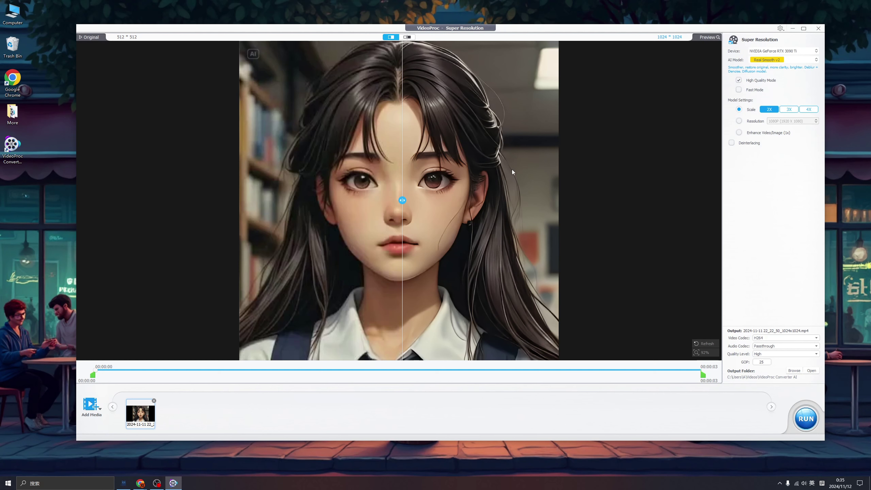
{"action": "left_click", "coordinate": [785, 61]}
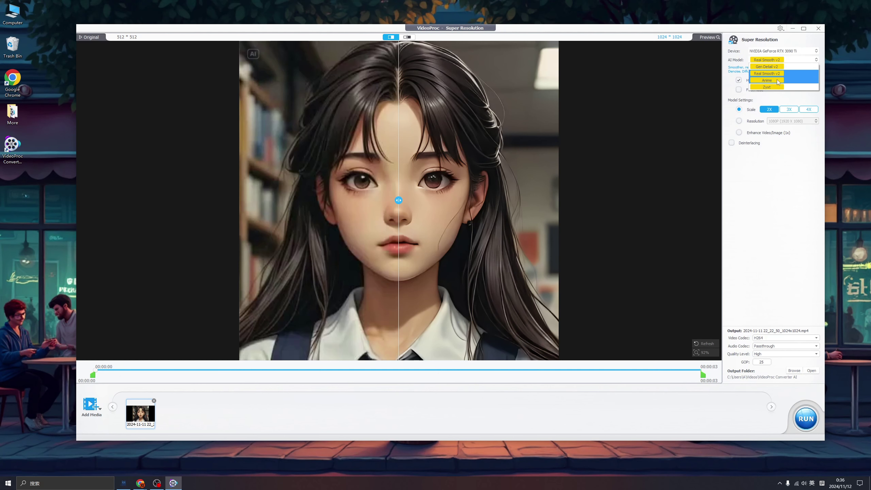
{"action": "left_click", "coordinate": [778, 82]}
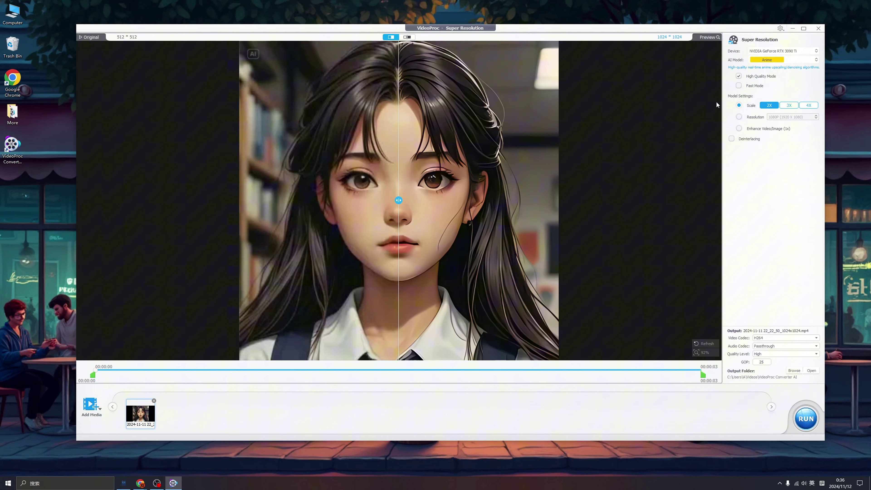
{"action": "key", "text": "Up"}
{"action": "left_click", "coordinate": [782, 61]}
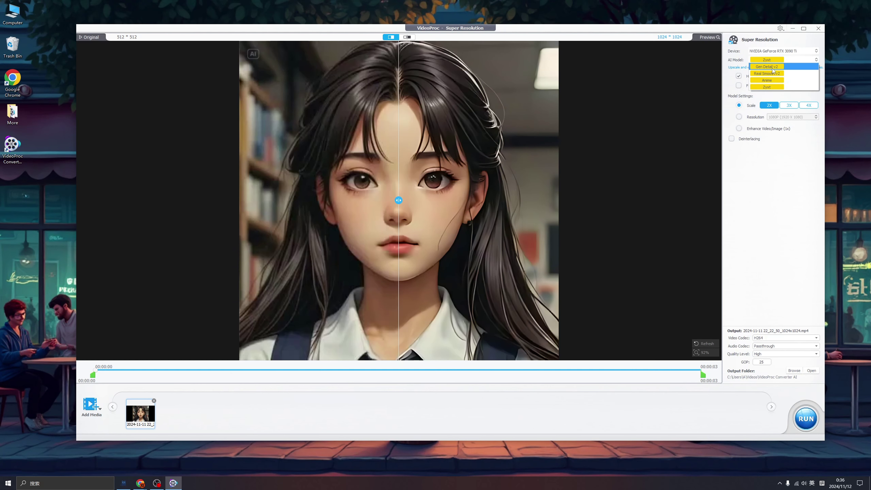
{"action": "left_click", "coordinate": [773, 67]}
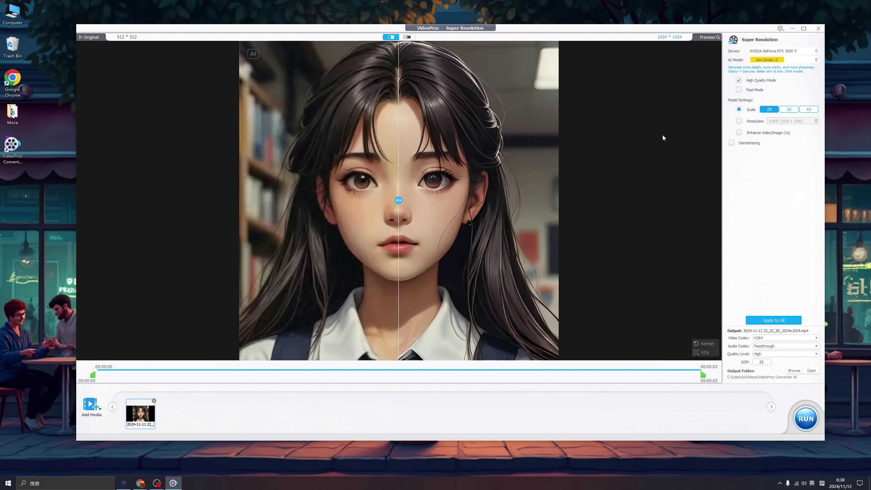
Step: Set the upscale target to 4K (3840 X 2160) for a 2160×2160 output and apply to all clips
{"action": "left_click", "coordinate": [789, 110]}
{"action": "left_click", "coordinate": [809, 110]}
{"action": "left_click", "coordinate": [739, 121]}
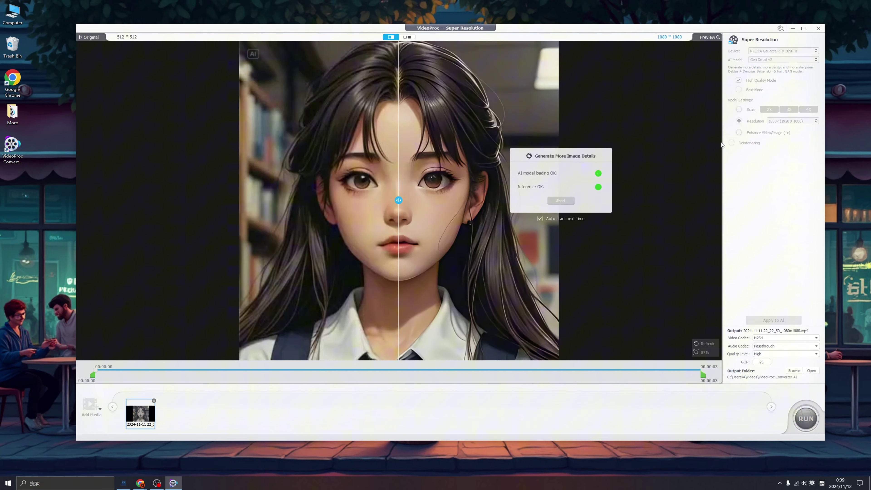
{"action": "left_click", "coordinate": [791, 121]}
{"action": "left_click", "coordinate": [780, 145]}
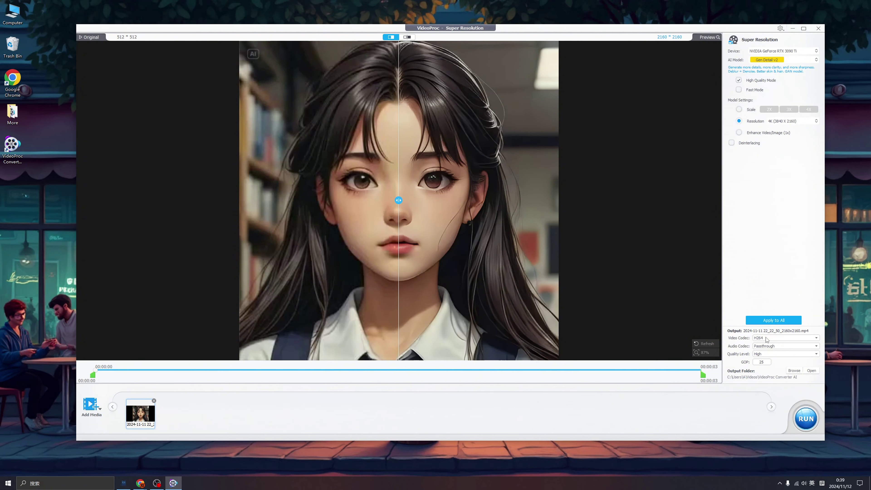
{"action": "left_click", "coordinate": [775, 325]}
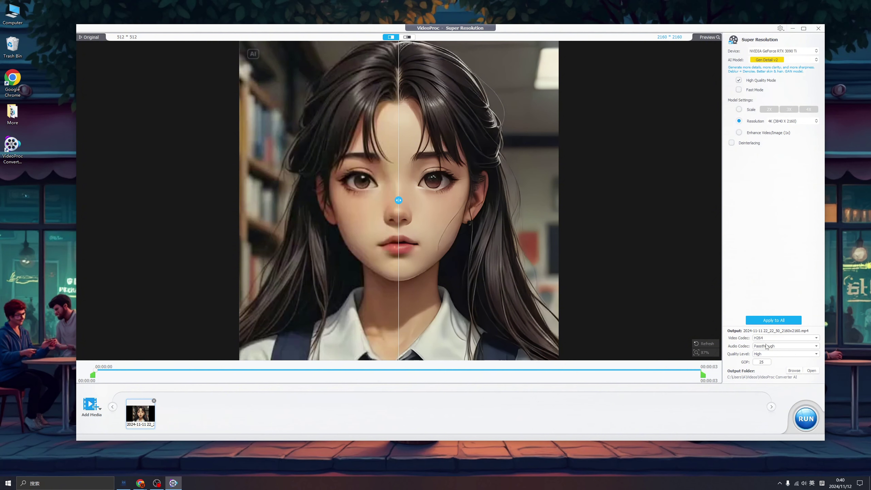
Step: Export the upscaled portrait and play the resulting 2160x2160 mp4 full screen
{"action": "left_click", "coordinate": [806, 419]}
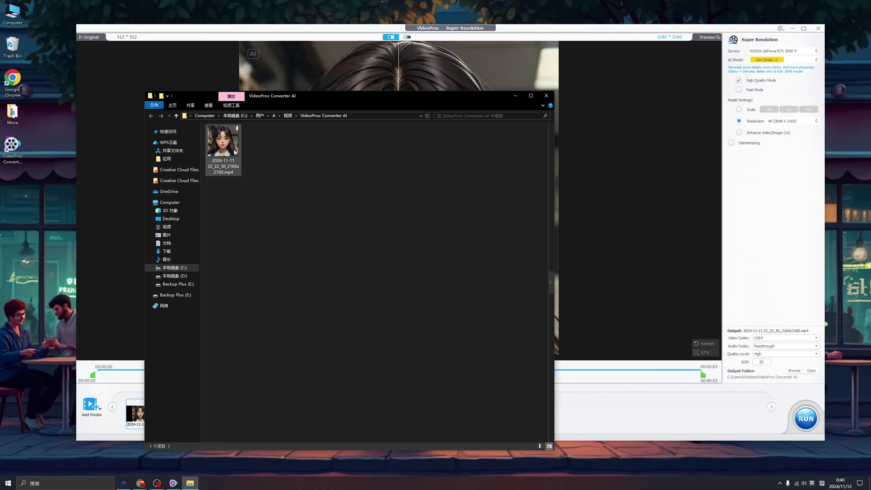
{"action": "double_click", "coordinate": [235, 150]}
{"action": "left_click", "coordinate": [732, 43]}
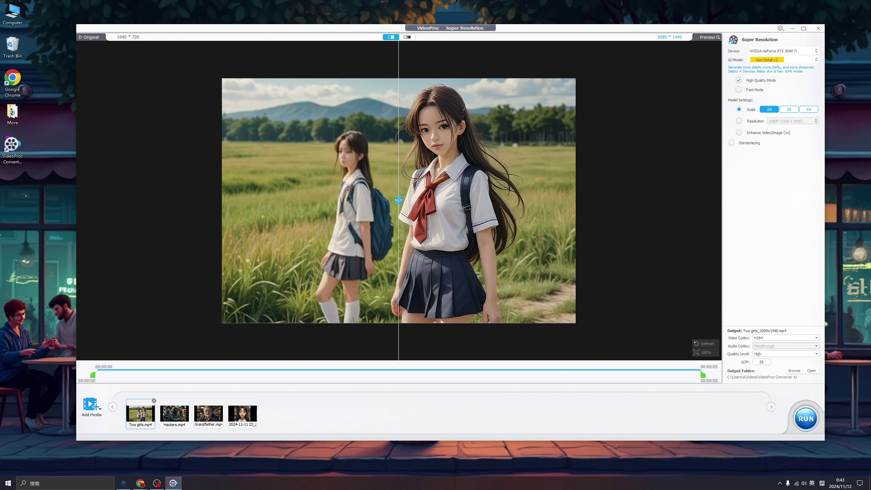
Step: Compare original and enhanced halves of the Hackers, Grandfather and 2024-11-11 clips
{"action": "left_click", "coordinate": [172, 415]}
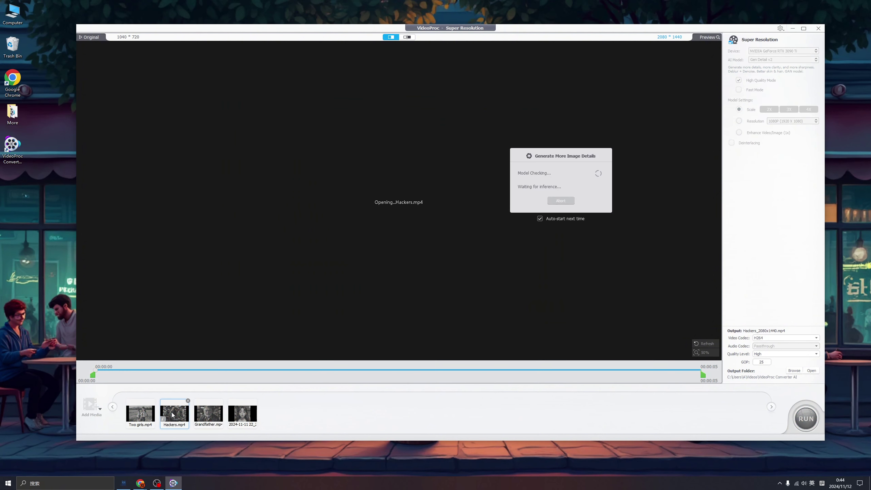
{"action": "left_click_drag", "start_coordinate": [399, 231], "coordinate": [343, 231]}
{"action": "left_click", "coordinate": [208, 413]}
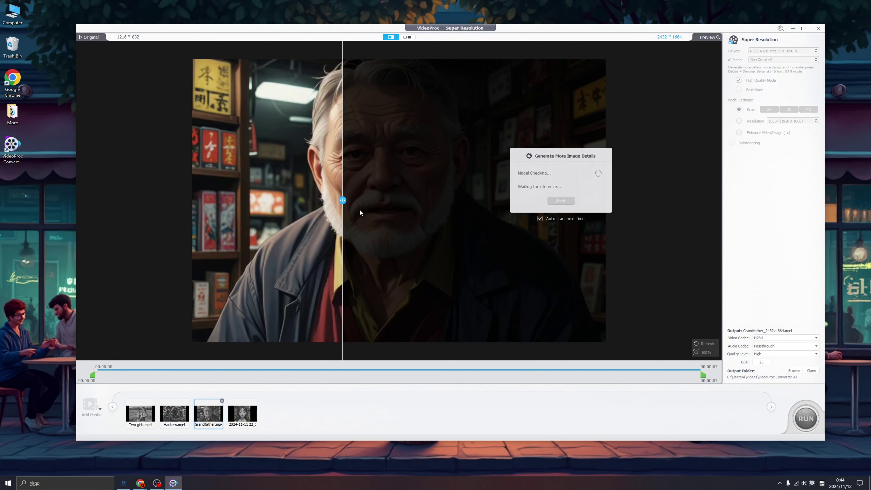
{"action": "left_click_drag", "start_coordinate": [344, 203], "coordinate": [202, 202]}
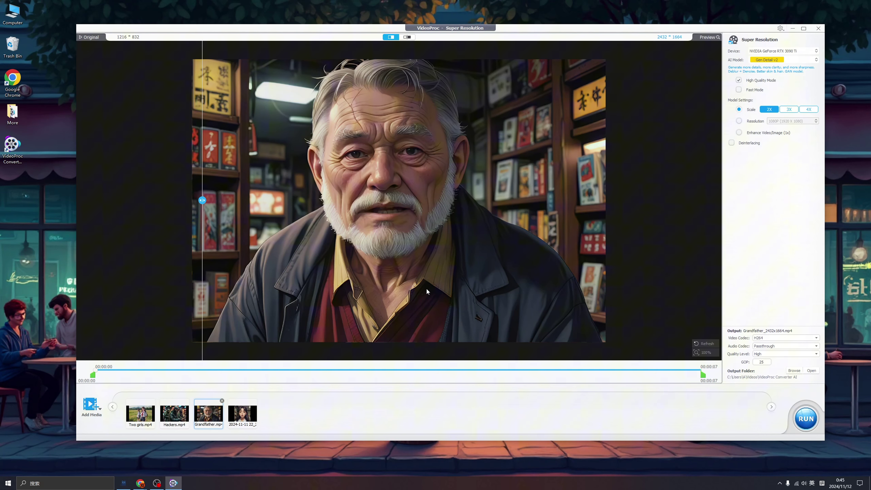
{"action": "left_click", "coordinate": [242, 413]}
{"action": "left_click_drag", "start_coordinate": [230, 229], "coordinate": [246, 274]}
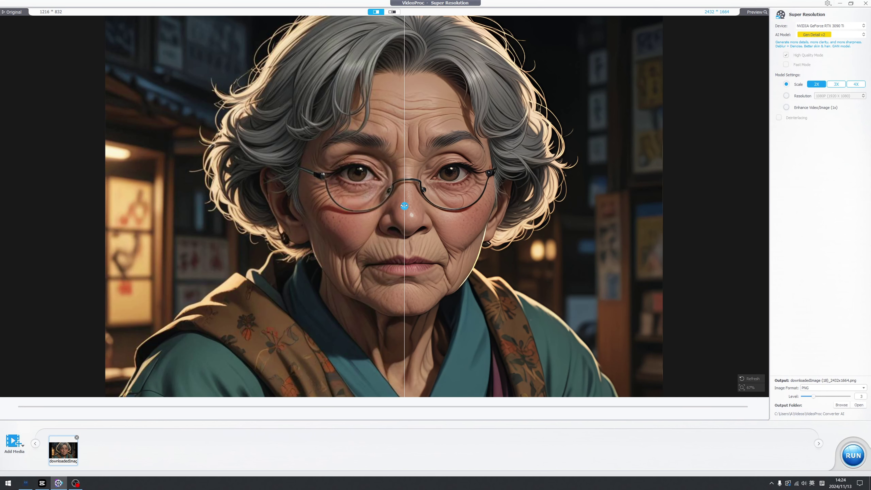
Step: Upscale the grandmother image 4x with the Gen Detail v2 model and compare before/after
{"action": "left_click_drag", "start_coordinate": [404, 206], "coordinate": [335, 206]}
{"action": "scroll", "coordinate": [439, 194], "scroll_direction": "up", "scroll_amount": 5}
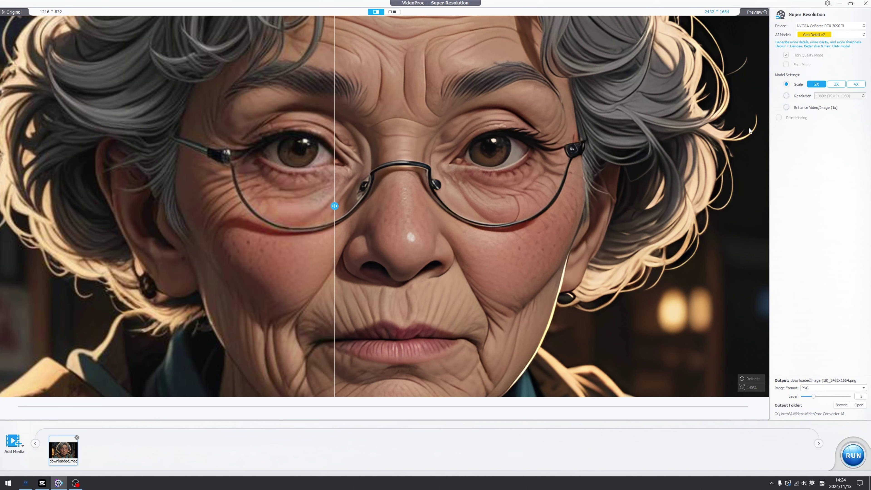
{"action": "left_click", "coordinate": [856, 85]}
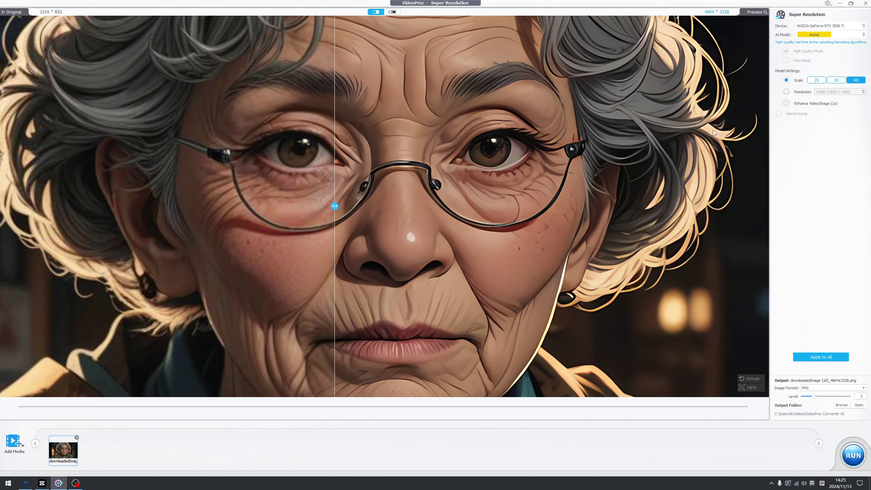
{"action": "left_click", "coordinate": [823, 34]}
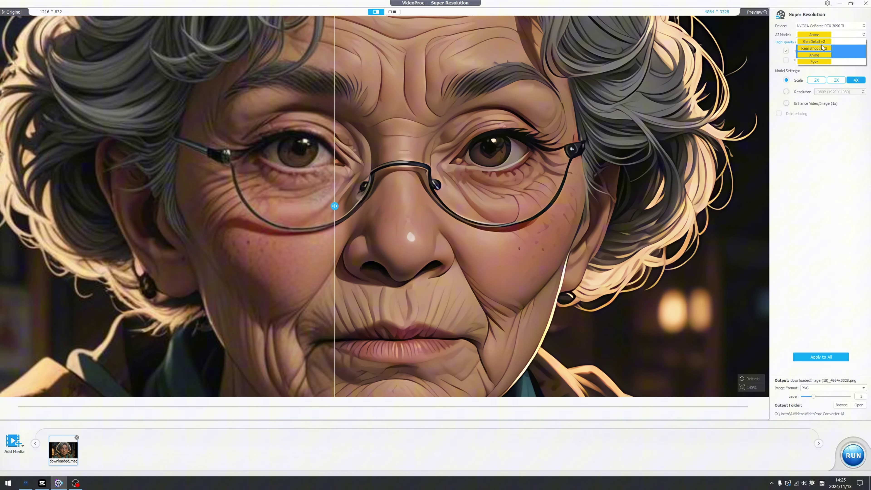
{"action": "left_click", "coordinate": [823, 41]}
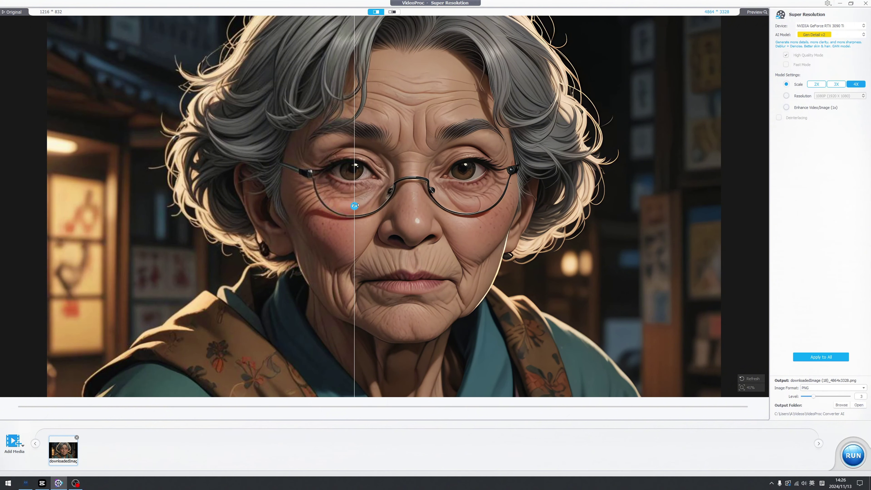
{"action": "left_click_drag", "start_coordinate": [355, 206], "coordinate": [174, 206]}
Step: Export the 4x PNG, inspect it in Photos, then bring VideoProc back to the front
{"action": "left_click", "coordinate": [853, 456]}
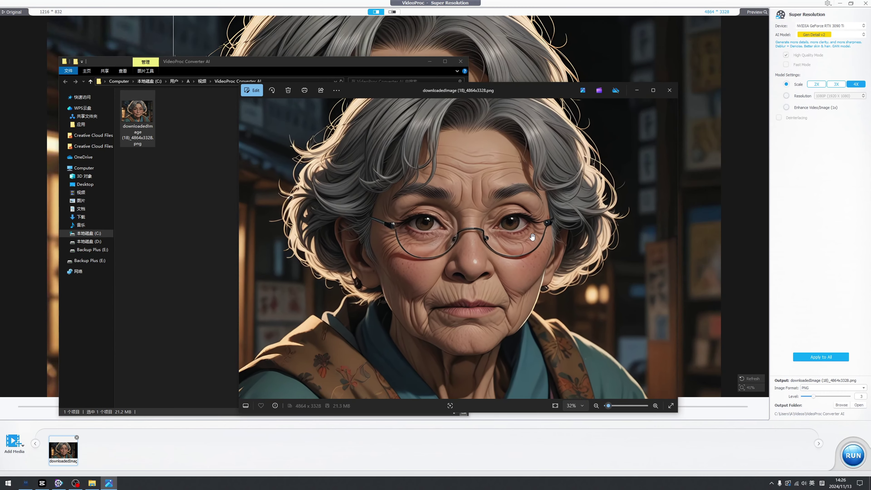
{"action": "scroll", "coordinate": [532, 237], "scroll_direction": "up", "scroll_amount": 5}
{"action": "scroll", "coordinate": [532, 237], "scroll_direction": "down", "scroll_amount": 3}
{"action": "scroll", "coordinate": [532, 237], "scroll_direction": "up", "scroll_amount": 3}
{"action": "scroll", "coordinate": [532, 237], "scroll_direction": "down", "scroll_amount": 3}
{"action": "scroll", "coordinate": [532, 237], "scroll_direction": "down", "scroll_amount": 1}
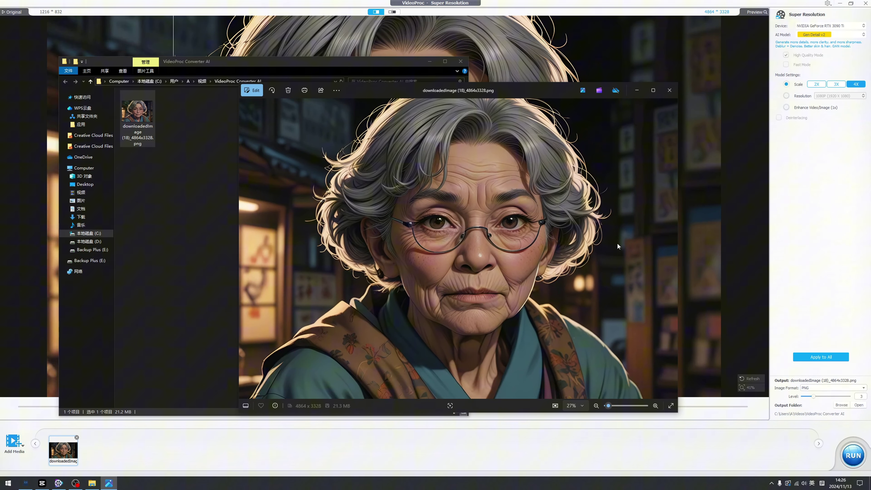
{"action": "left_click", "coordinate": [694, 236]}
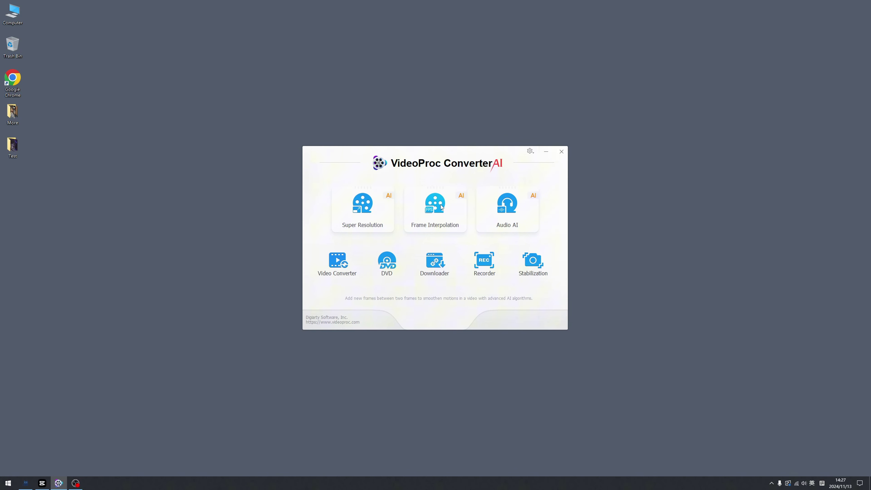
Step: Preview video.mp4, then load it into Frame Interpolation for a 15-to-30 FPS comparison
{"action": "left_click", "coordinate": [437, 204]}
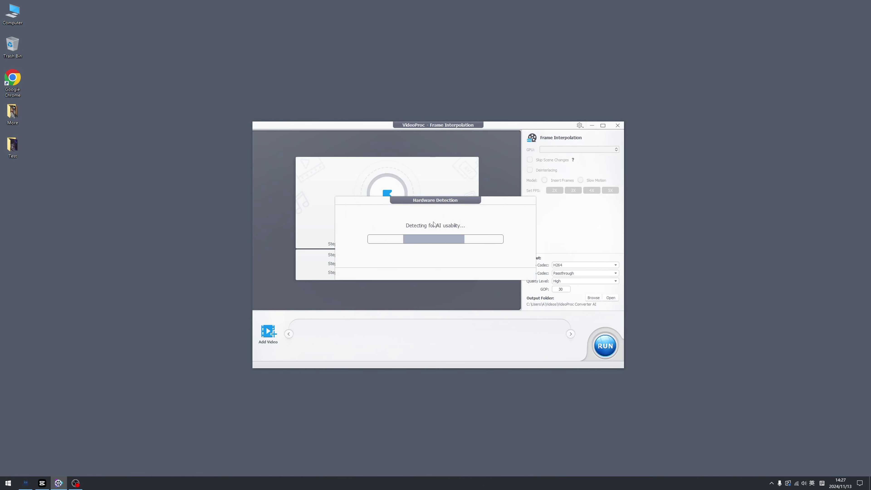
{"action": "double_click", "coordinate": [408, 179]}
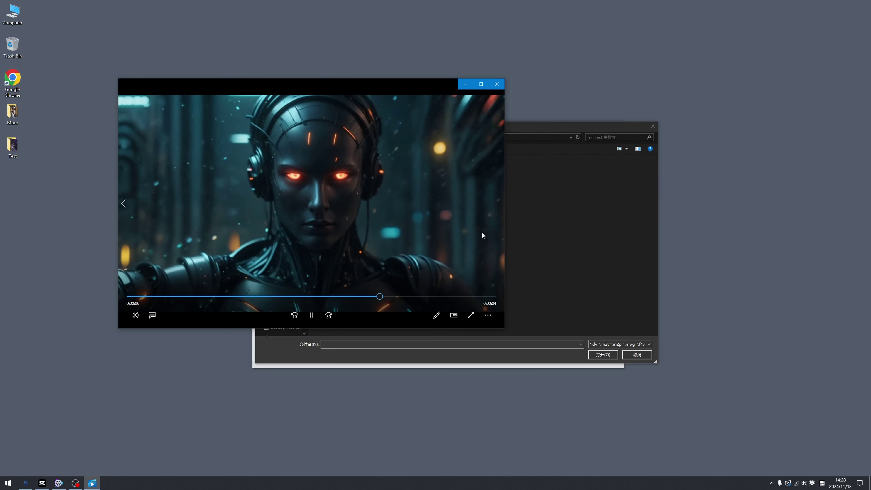
{"action": "left_click", "coordinate": [497, 83]}
{"action": "key", "text": "Return"}
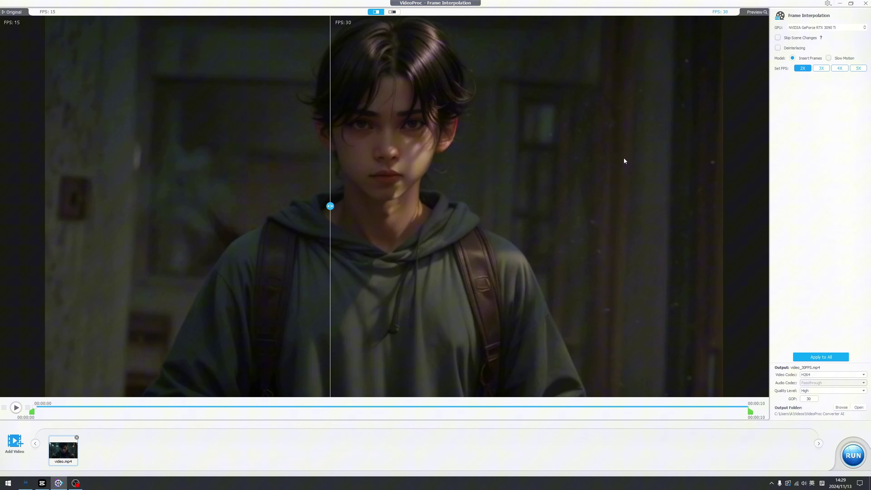
Step: Apply 5X frame interpolation to 75 FPS, preview it, and export video_75FPS.mp4
{"action": "left_click", "coordinate": [858, 68]}
{"action": "left_click", "coordinate": [16, 407]}
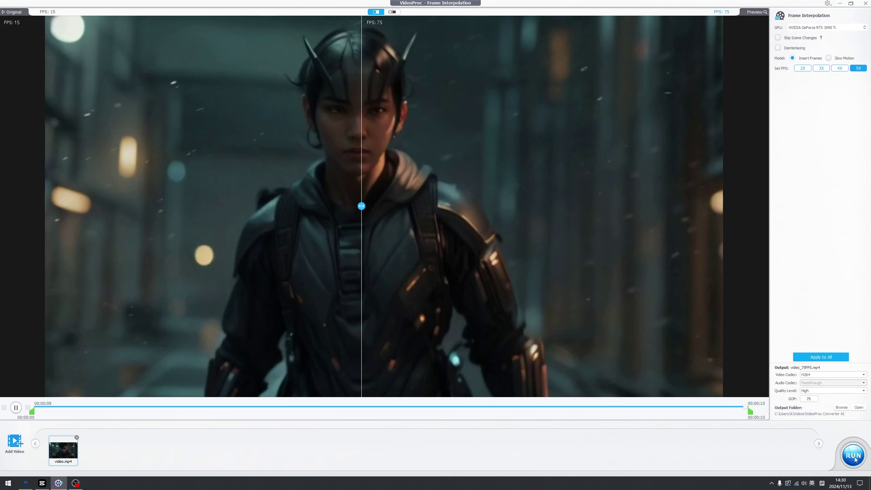
{"action": "left_click", "coordinate": [853, 455]}
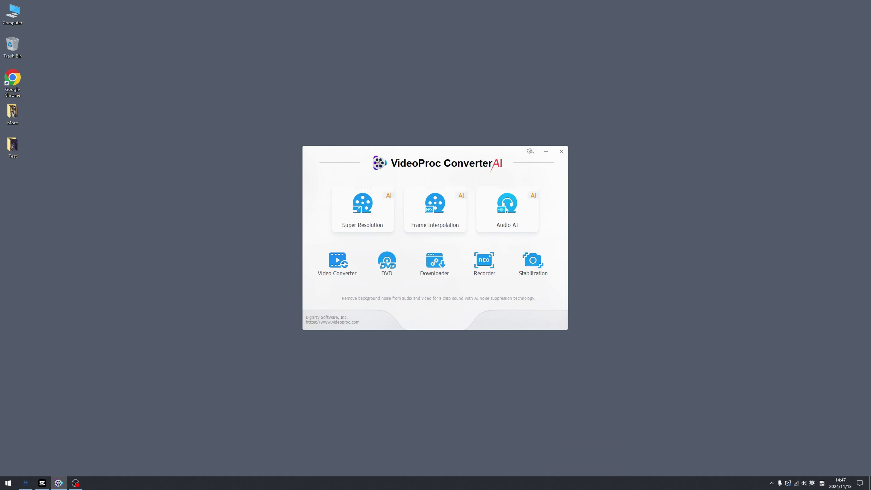
Step: Run the Audio AI noise removal tool, then dismiss the output folder window
{"action": "left_click", "coordinate": [507, 209]}
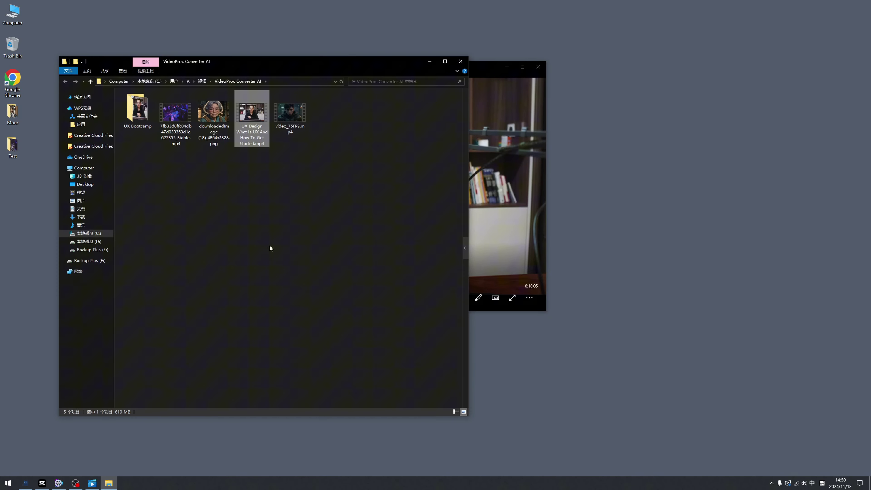
{"action": "left_click", "coordinate": [461, 62]}
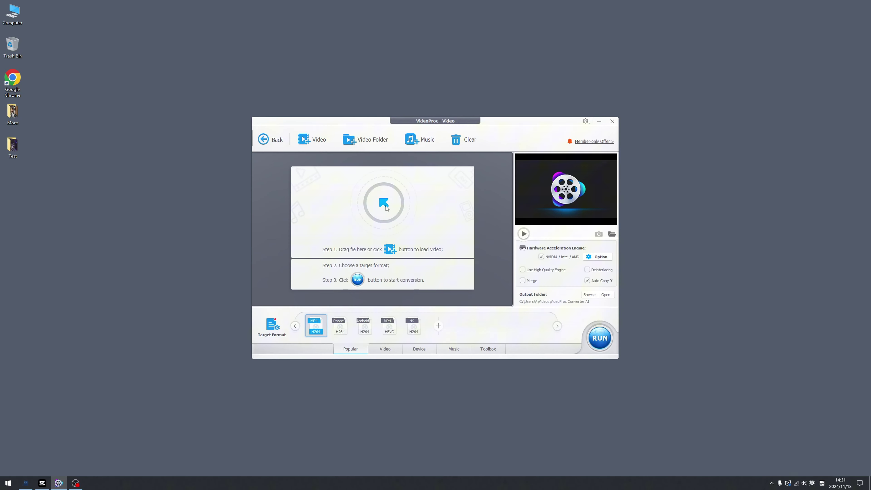
Step: Load video.mp4 and browse the YouTube, Facebook, 4K and DVD profiles, keeping MP4 output
{"action": "left_click", "coordinate": [386, 206]}
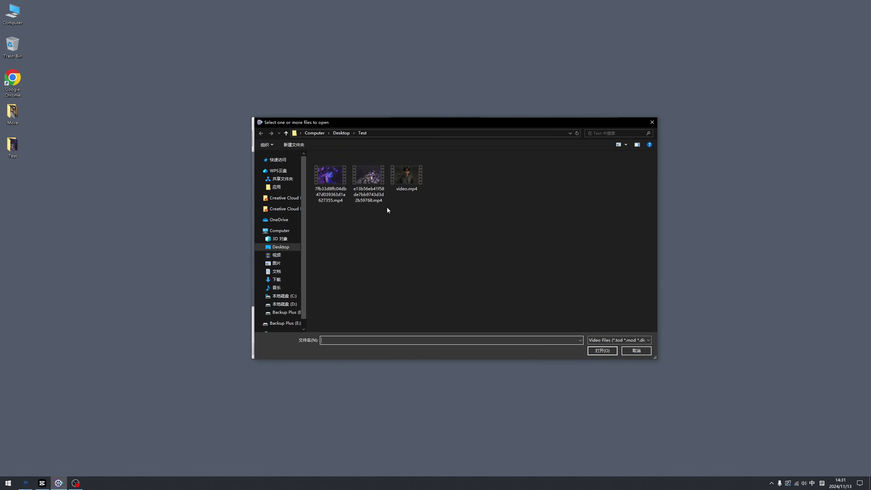
{"action": "double_click", "coordinate": [407, 180]}
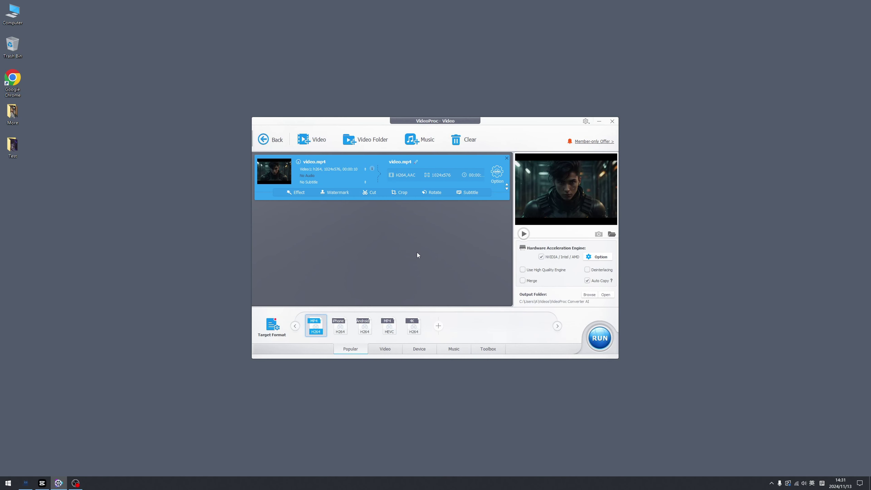
{"action": "left_click", "coordinate": [274, 325]}
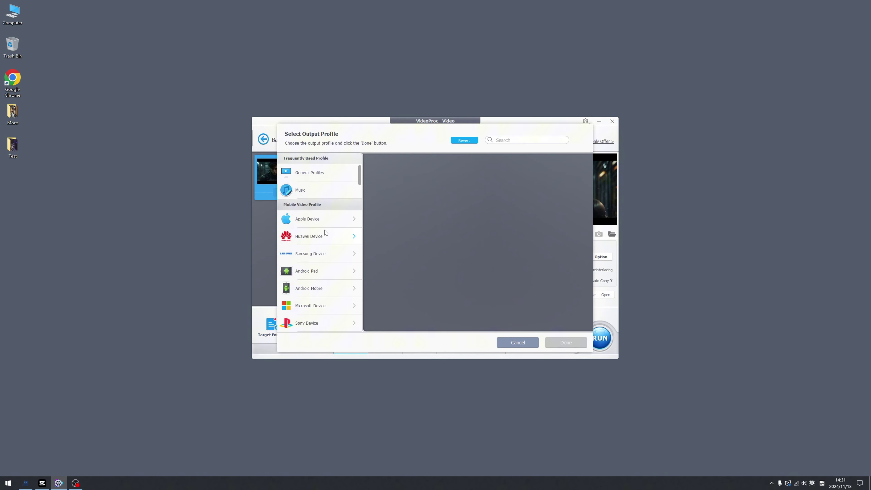
{"action": "scroll", "coordinate": [327, 230], "scroll_direction": "down", "scroll_amount": 5}
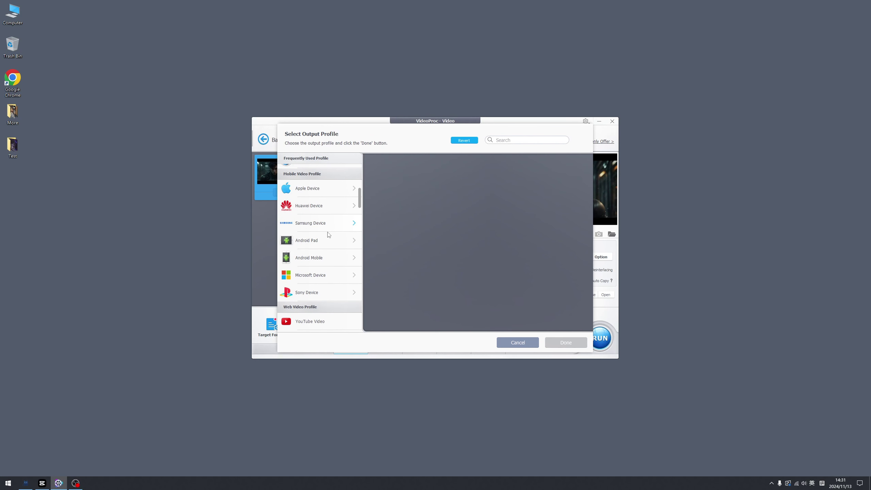
{"action": "left_click", "coordinate": [328, 252]}
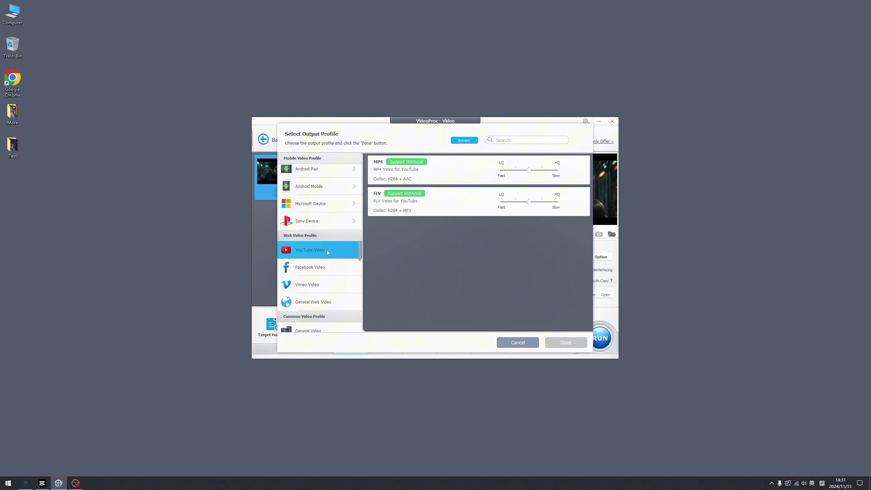
{"action": "left_click", "coordinate": [327, 269]}
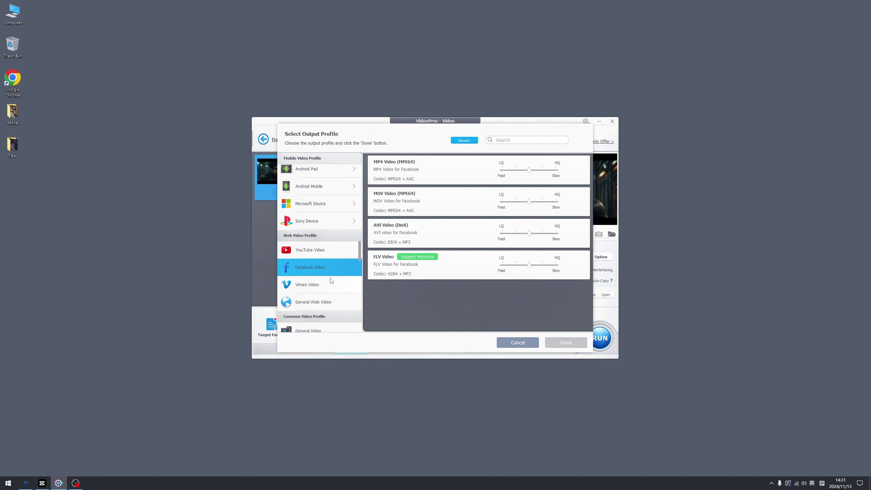
{"action": "scroll", "coordinate": [328, 274], "scroll_direction": "down", "scroll_amount": 2}
{"action": "scroll", "coordinate": [329, 251], "scroll_direction": "down", "scroll_amount": 2}
{"action": "left_click", "coordinate": [329, 284]}
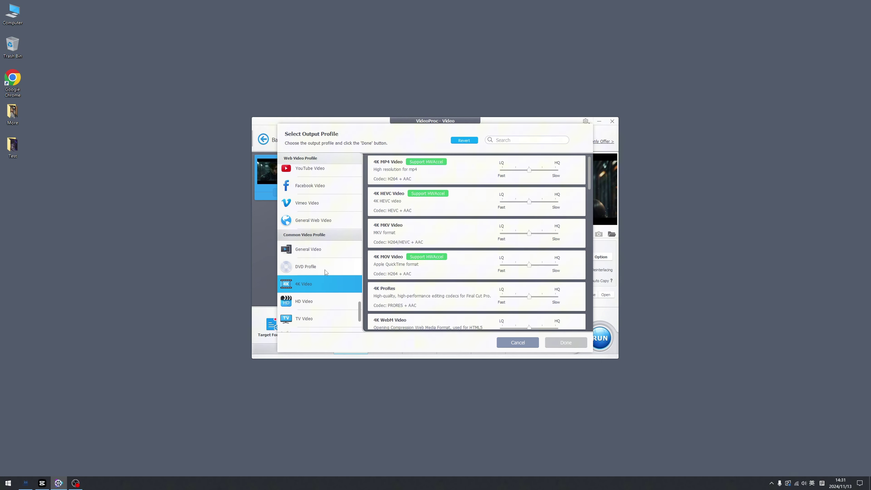
{"action": "left_click", "coordinate": [331, 267]}
{"action": "scroll", "coordinate": [330, 265], "scroll_direction": "up", "scroll_amount": 10}
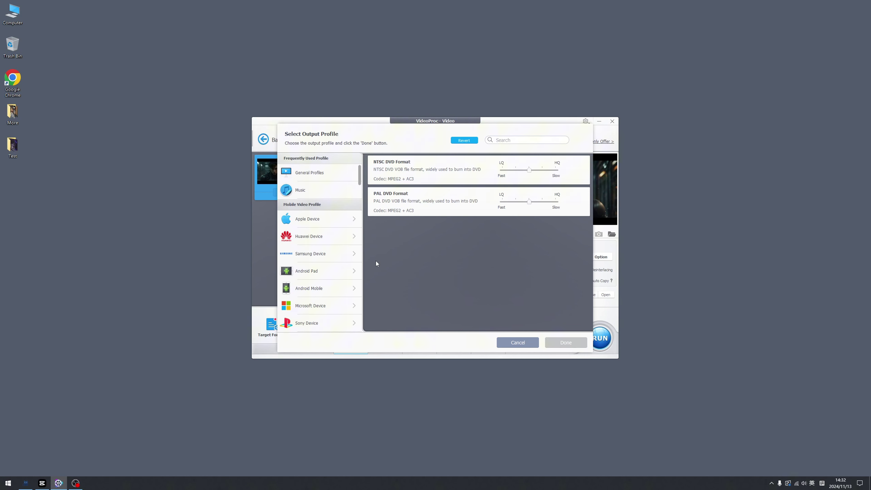
{"action": "left_click", "coordinate": [537, 342]}
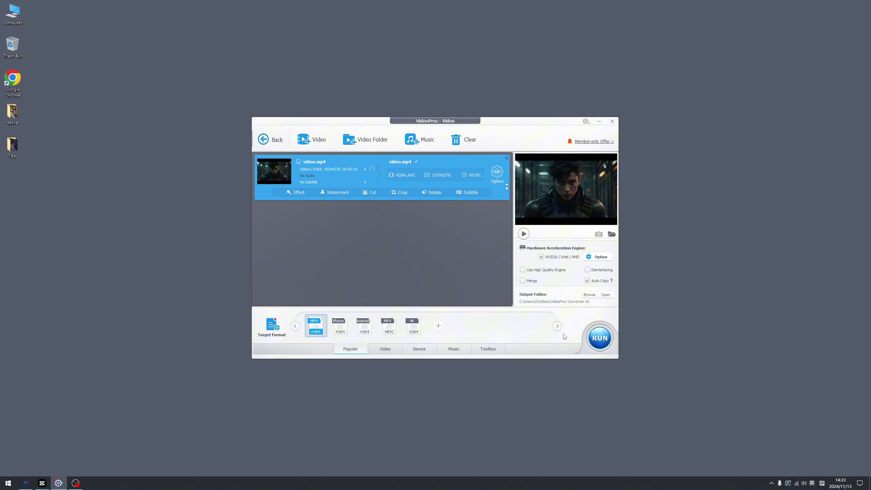
Step: Try the Negate, Noise and Lens Correction effects, leaving Lens Correction applied
{"action": "left_click", "coordinate": [304, 196]}
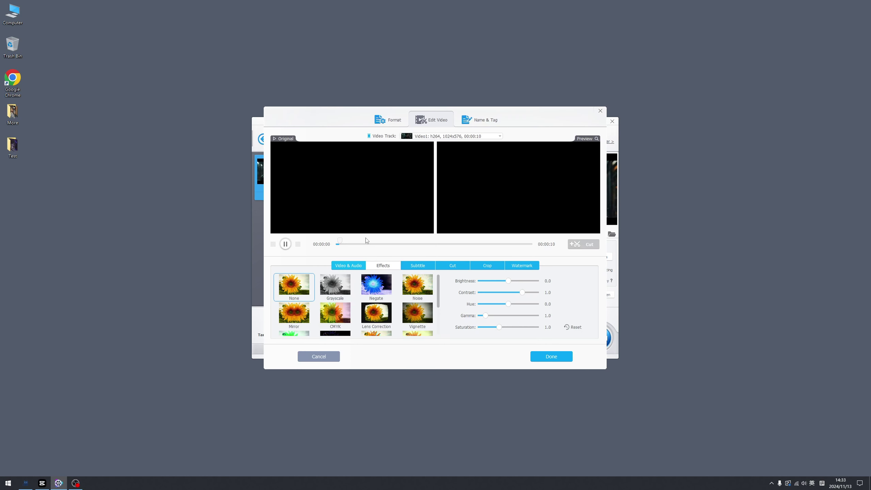
{"action": "left_click", "coordinate": [379, 286]}
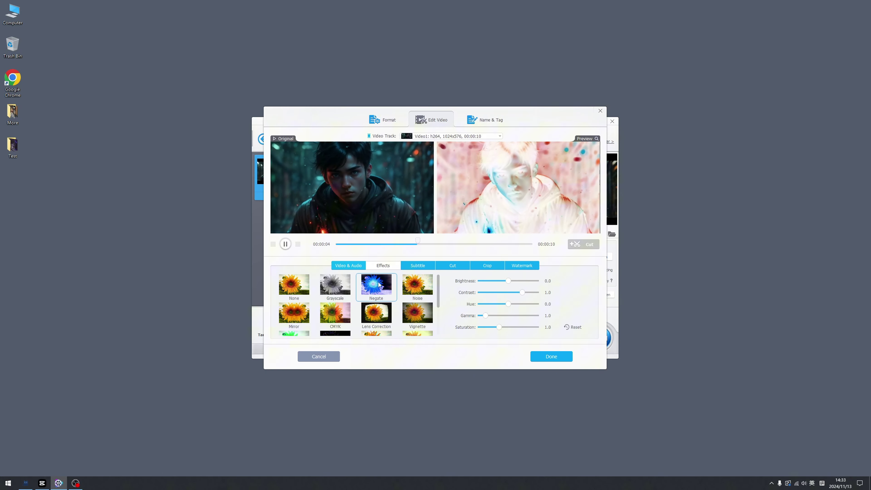
{"action": "left_click", "coordinate": [416, 288]}
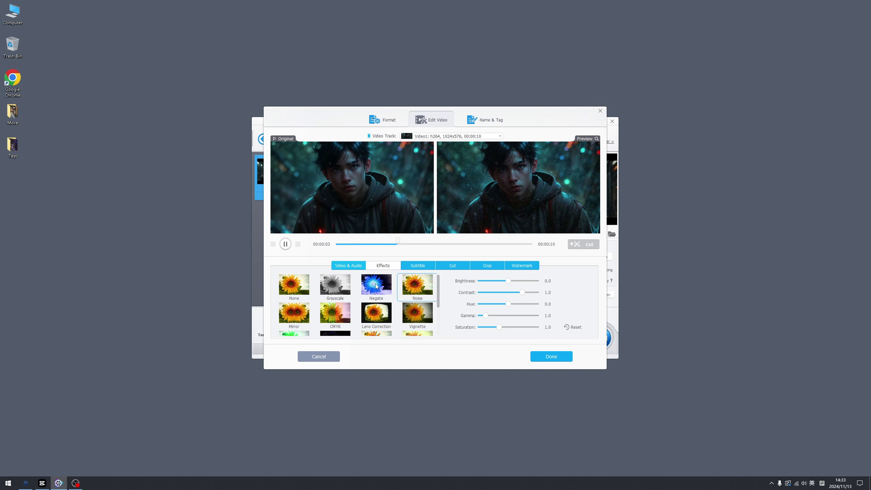
{"action": "scroll", "coordinate": [364, 297], "scroll_direction": "down", "scroll_amount": 2}
{"action": "scroll", "coordinate": [358, 297], "scroll_direction": "up", "scroll_amount": 2}
{"action": "left_click", "coordinate": [377, 313]}
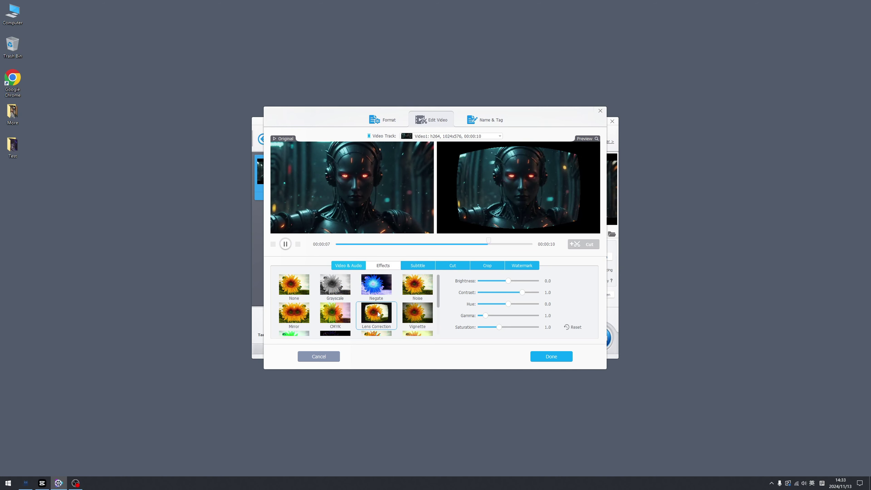
Step: Trim the clip so it ends around 00:00:05
{"action": "left_click", "coordinate": [419, 266]}
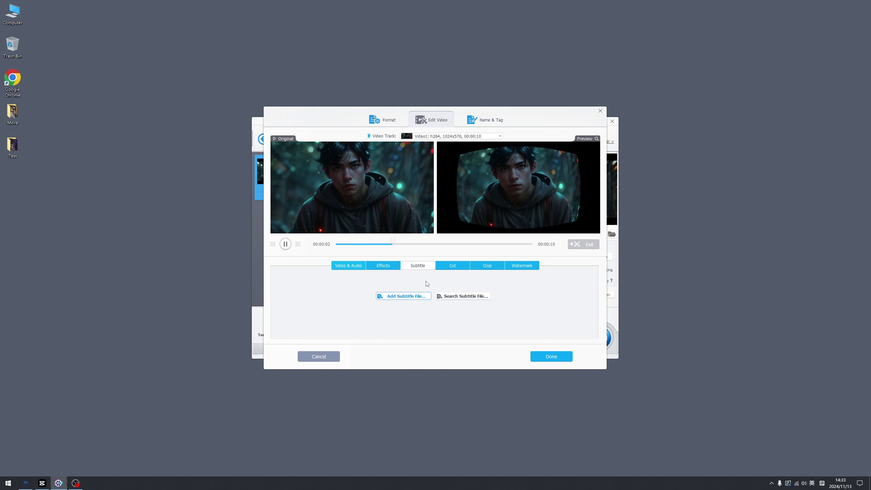
{"action": "left_click", "coordinate": [449, 267]}
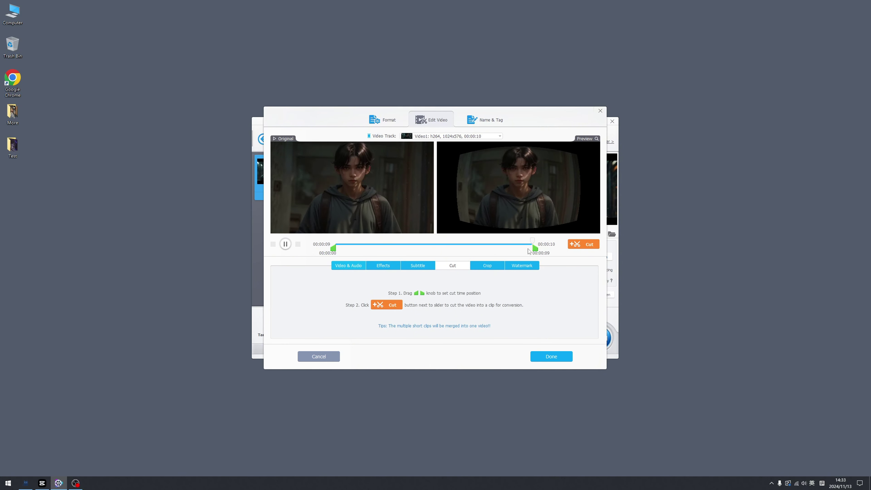
{"action": "left_click_drag", "start_coordinate": [535, 249], "coordinate": [426, 247]}
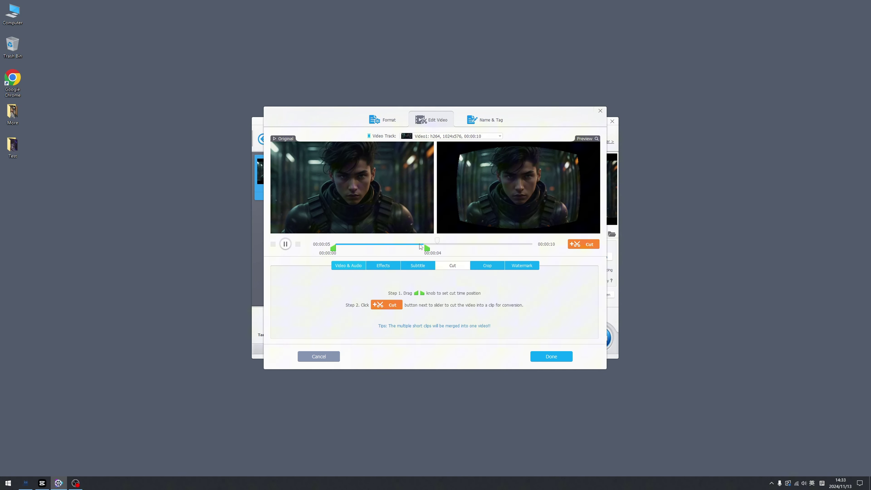
{"action": "left_click", "coordinate": [490, 267]}
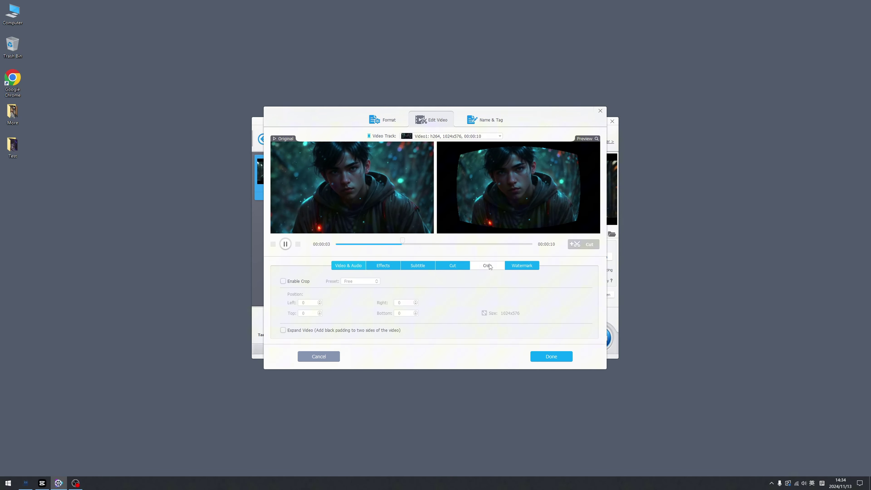
Step: Enable cropping and shrink the crop frame to about 704x398
{"action": "left_click", "coordinate": [284, 281]}
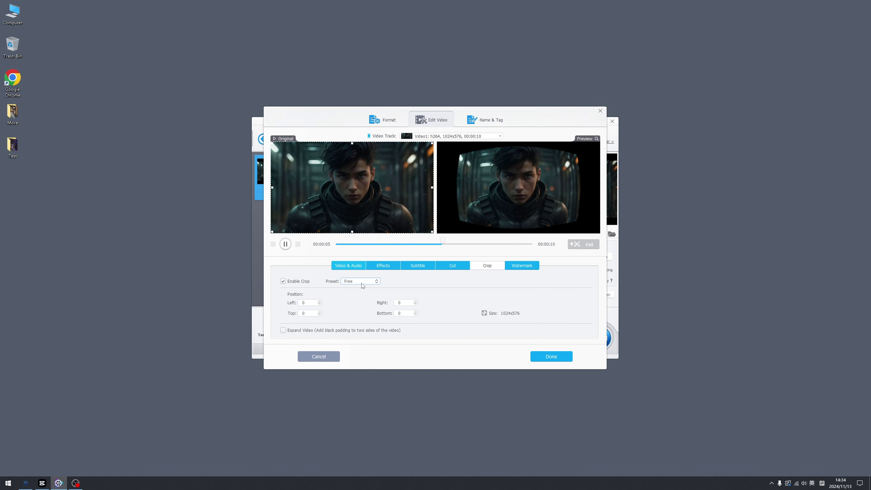
{"action": "left_click_drag", "start_coordinate": [433, 232], "coordinate": [386, 196]}
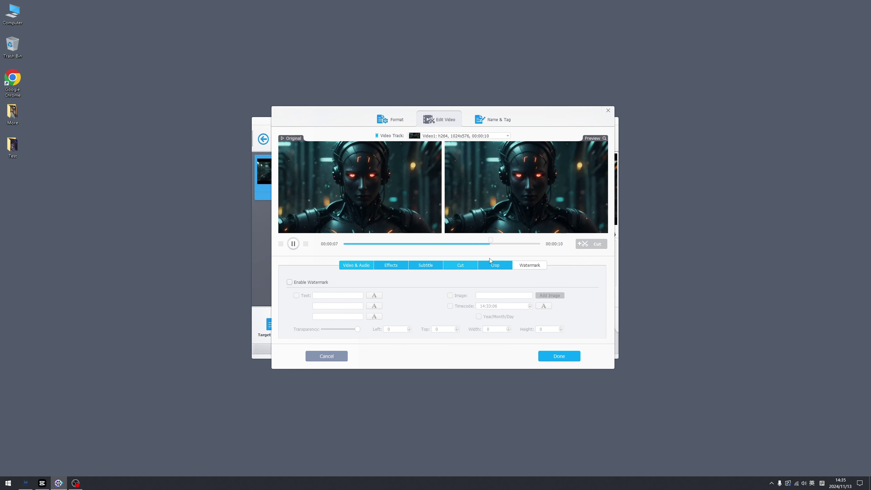
Step: Enable a text watermark reading 'UCX' on the video
{"action": "left_click", "coordinate": [290, 282]}
{"action": "left_click", "coordinate": [296, 295]}
{"action": "left_click", "coordinate": [327, 294]}
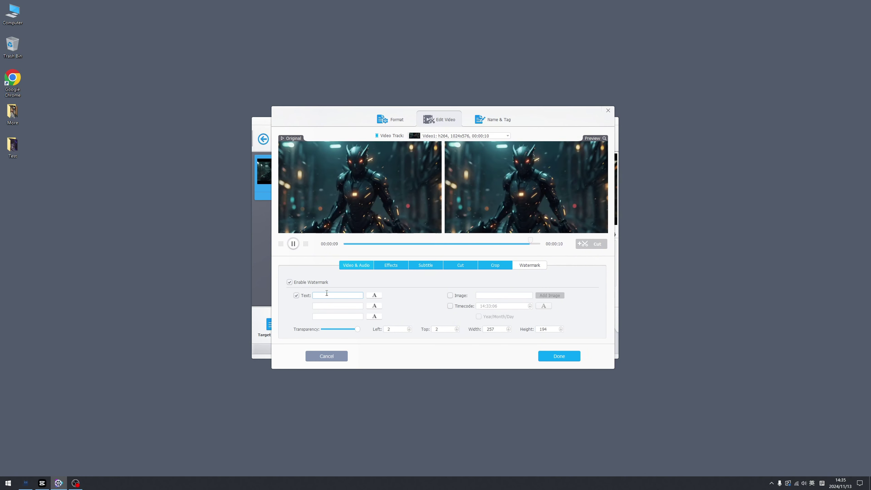
{"action": "key", "text": "shift"}
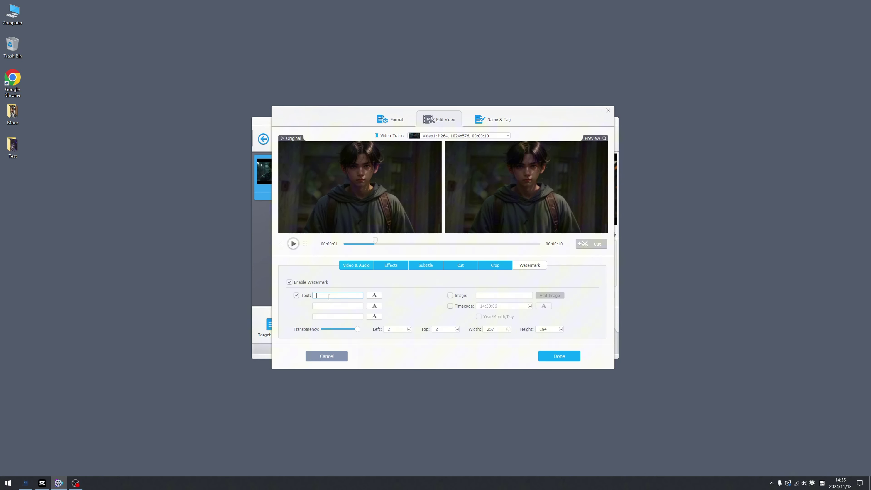
{"action": "type", "text": "UCX"}
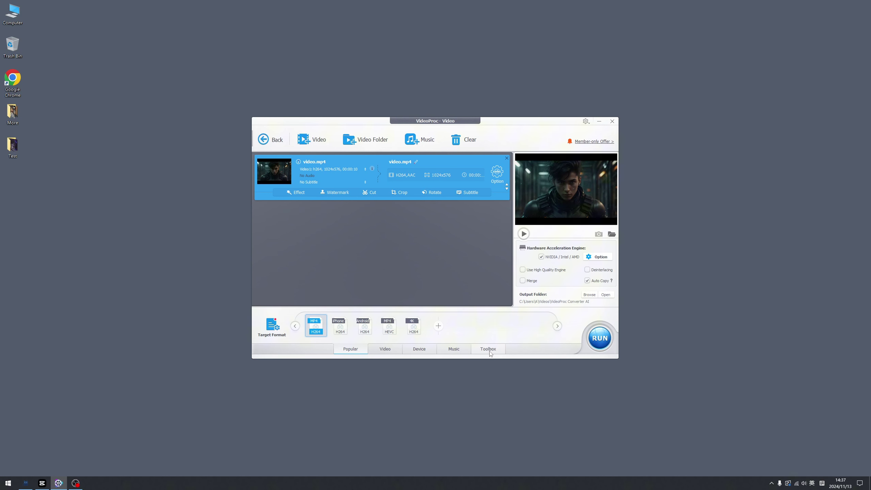
Step: Browse the Toolbox tools, paging right four times to see them all
{"action": "left_click", "coordinate": [488, 349]}
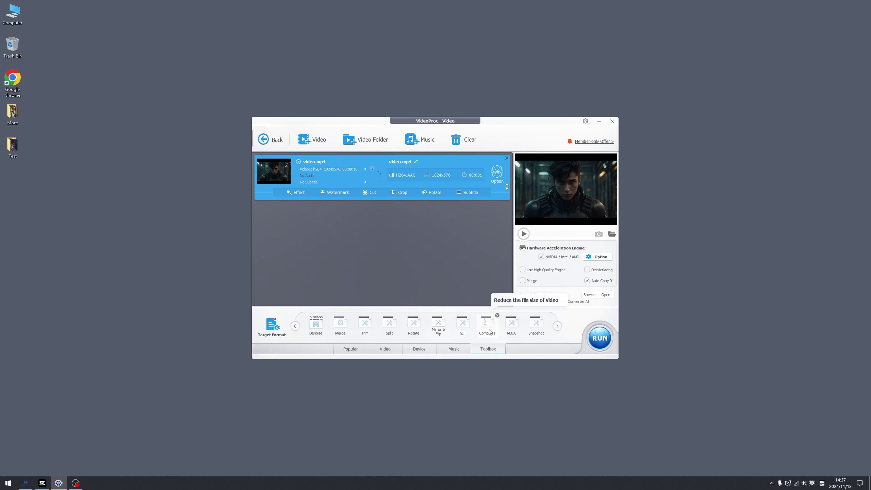
{"action": "left_click", "coordinate": [558, 326]}
{"action": "left_click", "coordinate": [558, 326]}
{"action": "left_click", "coordinate": [557, 326]}
{"action": "left_click", "coordinate": [557, 326]}
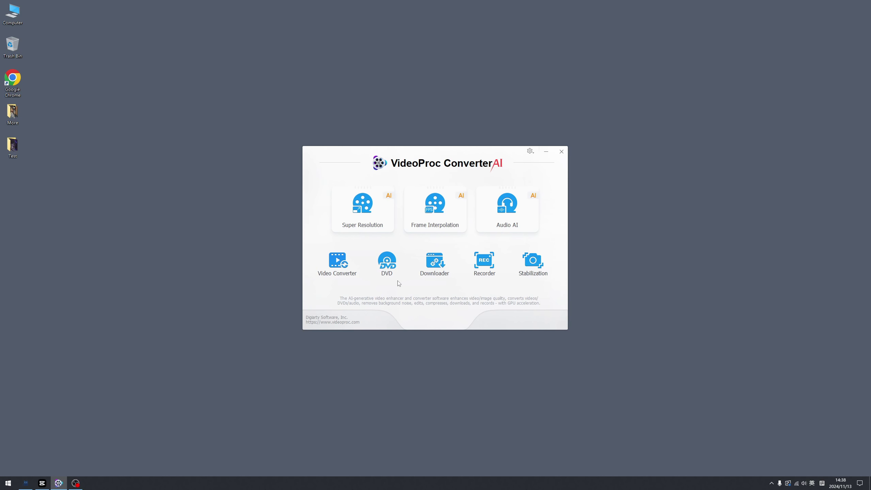
{"action": "left_click", "coordinate": [388, 264]}
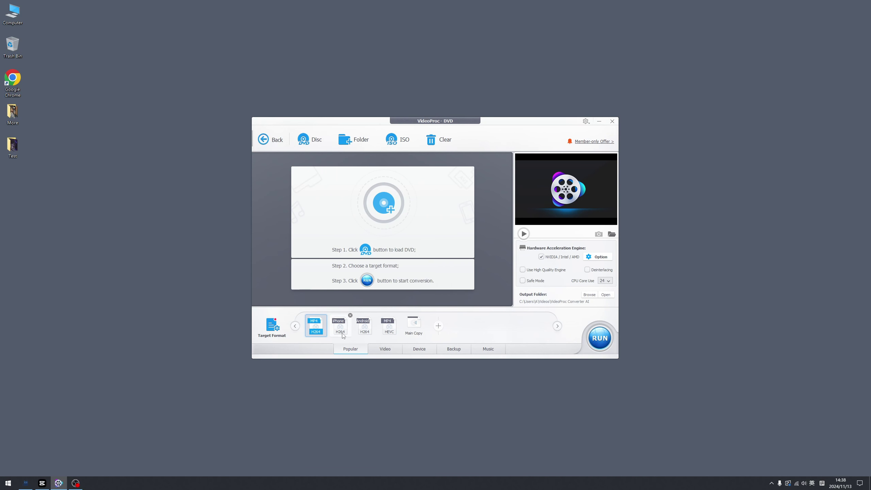
{"action": "mouse_move", "coordinate": [373, 335]}
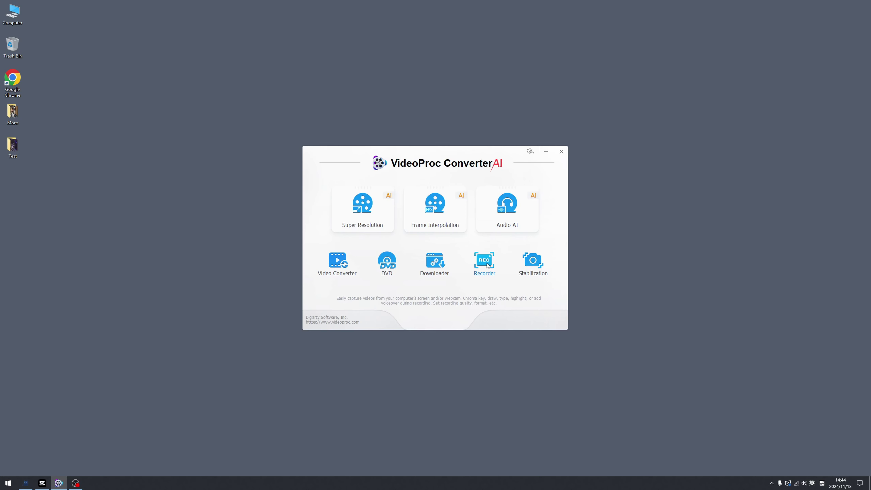
{"action": "left_click", "coordinate": [487, 263]}
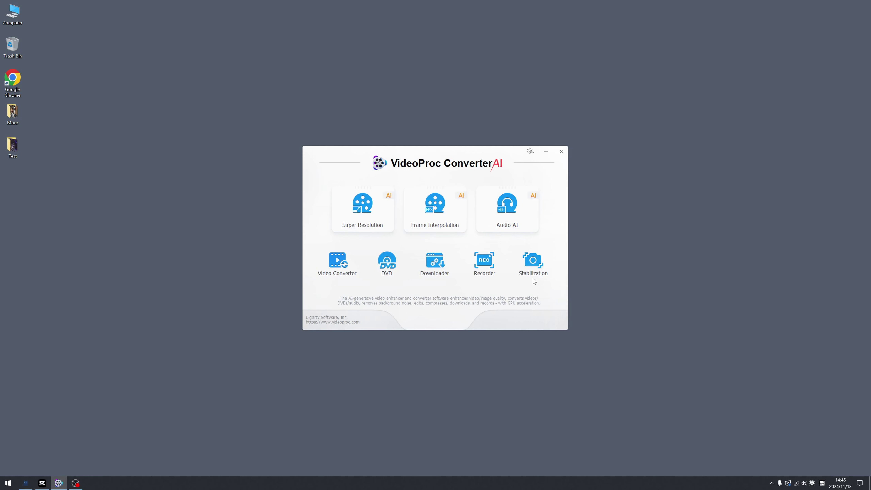
Step: Load the shaky concert clip into Stabilization, analyze it, and export the _Stable.mp4 copy
{"action": "left_click", "coordinate": [533, 262]}
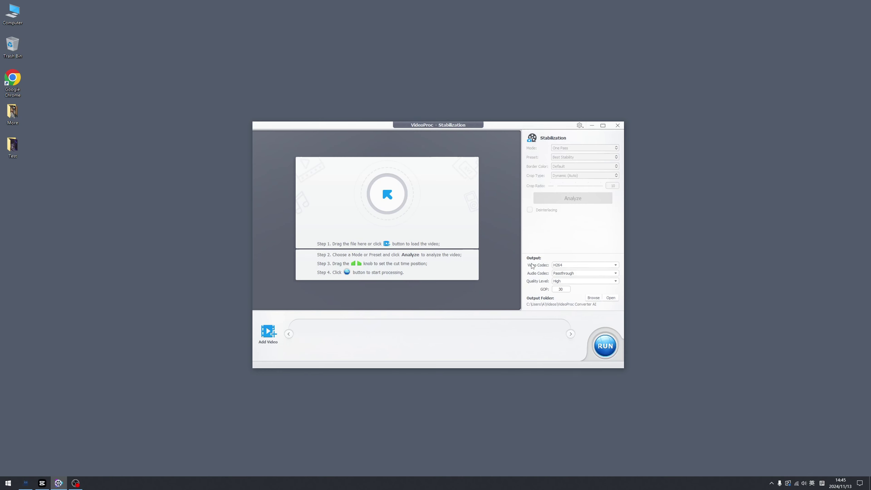
{"action": "left_click", "coordinate": [389, 193]}
{"action": "double_click", "coordinate": [330, 184]}
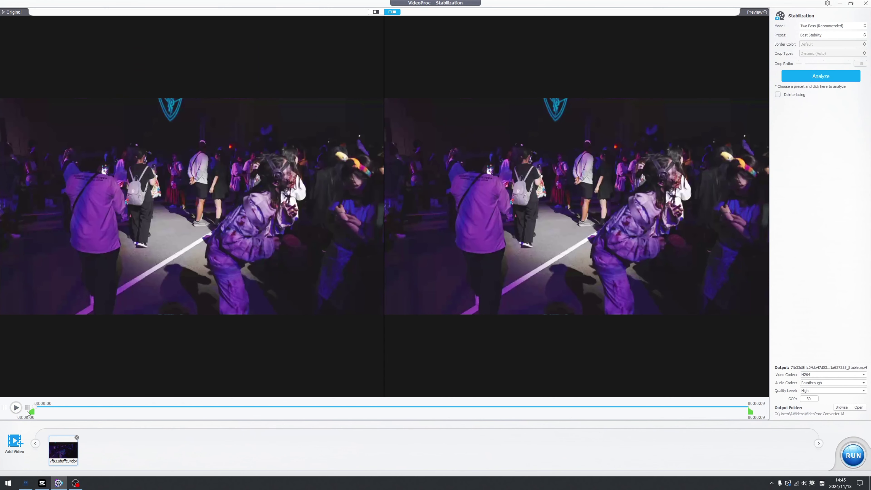
{"action": "left_click", "coordinate": [17, 409]}
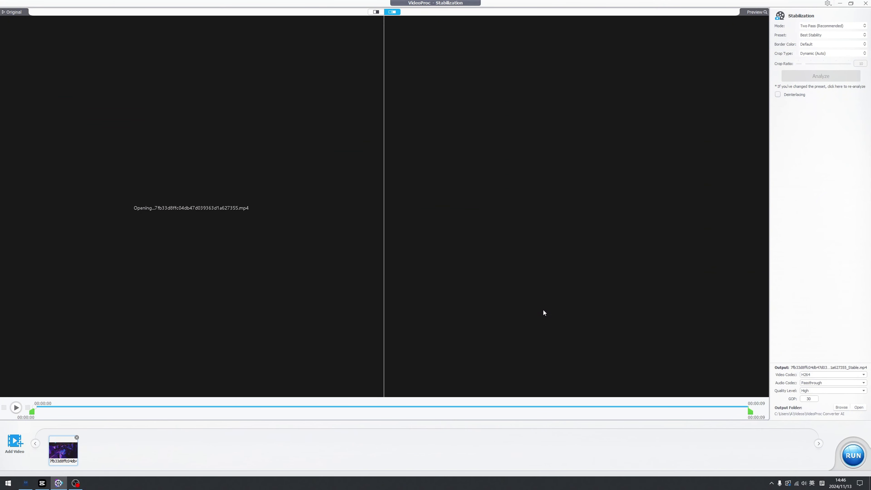
{"action": "left_click", "coordinate": [853, 459]}
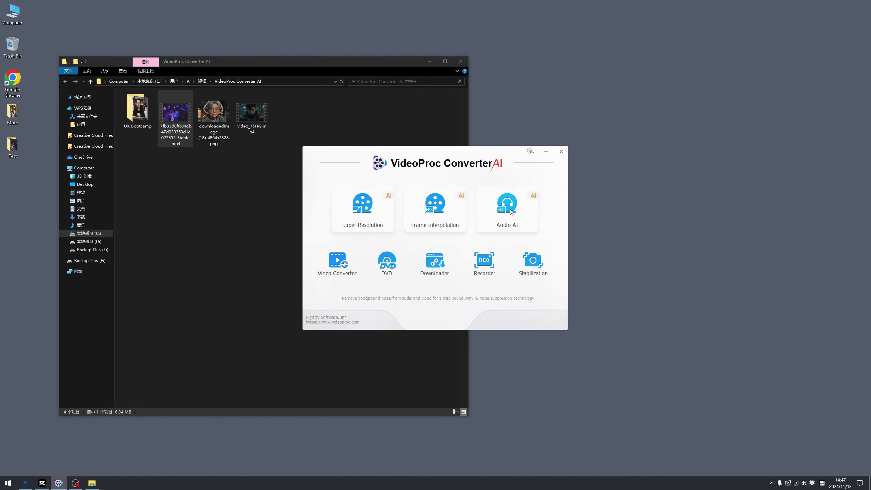
Step: Open the Audio AI tool, then the Black Friday sale page from the promo banner
{"action": "left_click", "coordinate": [510, 206]}
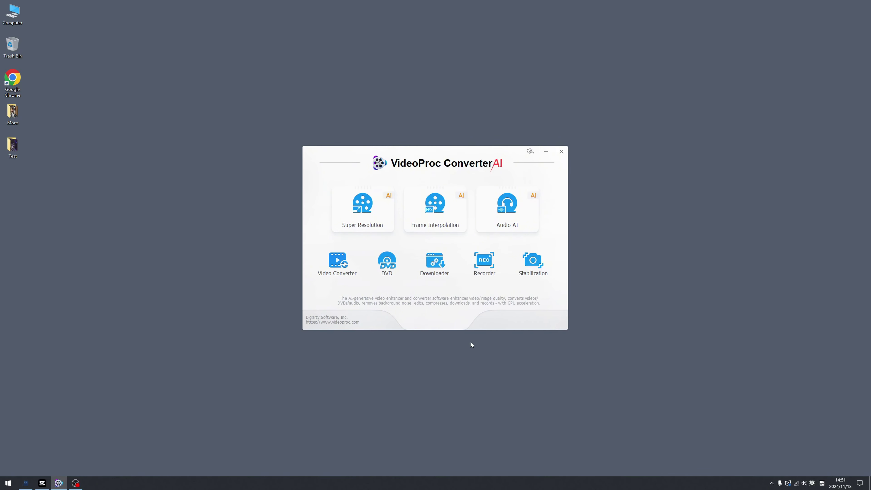
{"action": "left_click", "coordinate": [485, 313]}
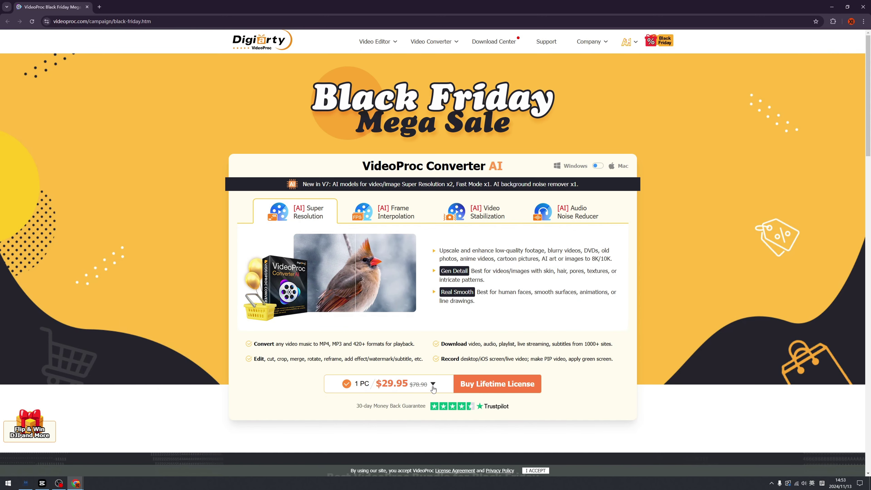
{"action": "scroll", "coordinate": [480, 343], "scroll_direction": "down", "scroll_amount": 2}
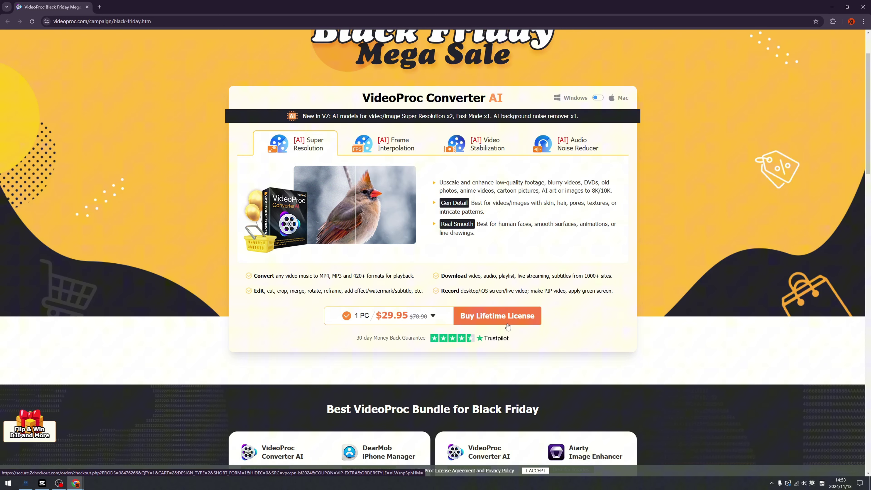
{"action": "scroll", "coordinate": [665, 318], "scroll_direction": "down", "scroll_amount": 10}
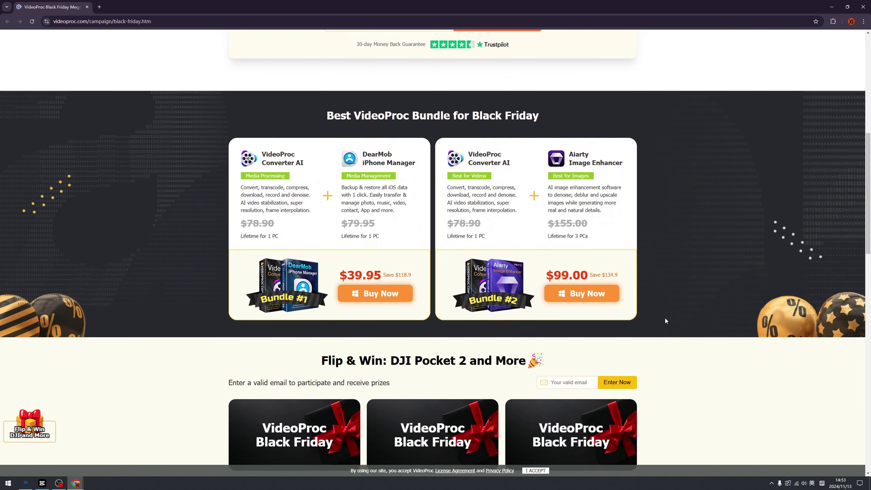
{"action": "scroll", "coordinate": [667, 321], "scroll_direction": "down", "scroll_amount": 2}
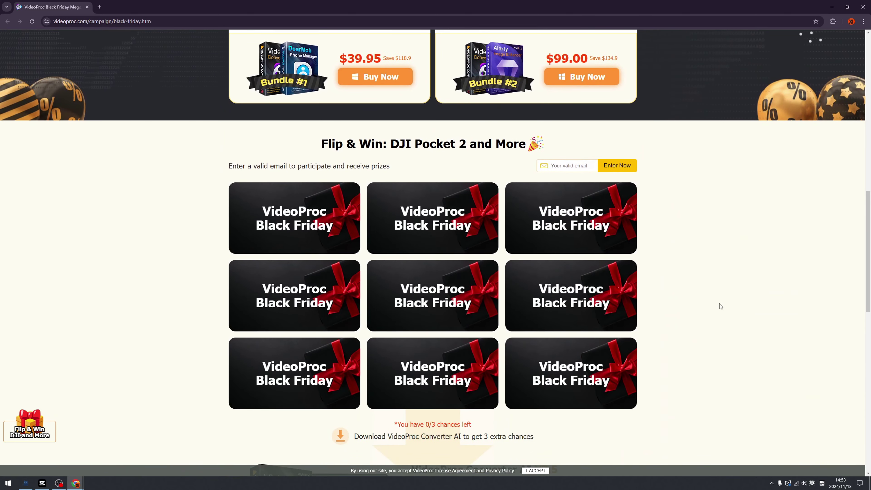
{"action": "scroll", "coordinate": [720, 304], "scroll_direction": "down", "scroll_amount": 2}
{"action": "scroll", "coordinate": [721, 305], "scroll_direction": "down", "scroll_amount": 4}
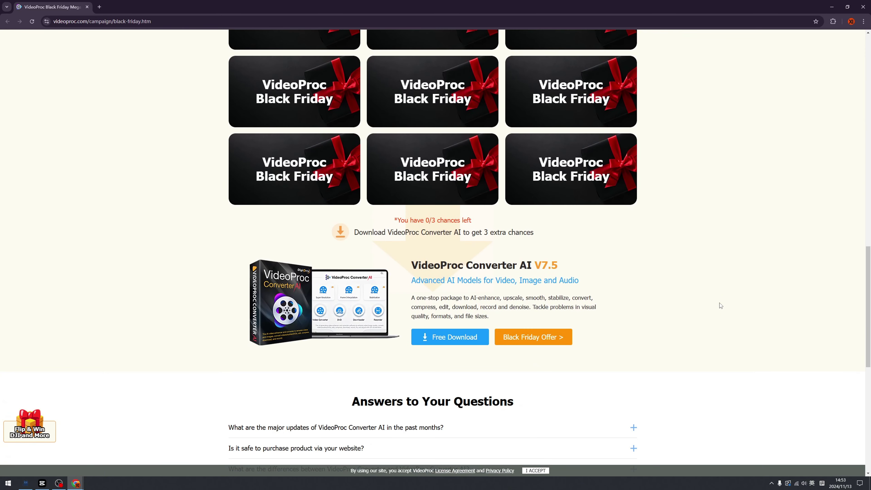
{"action": "scroll", "coordinate": [721, 305], "scroll_direction": "down", "scroll_amount": 7}
{"action": "scroll", "coordinate": [858, 272], "scroll_direction": "up", "scroll_amount": 13}
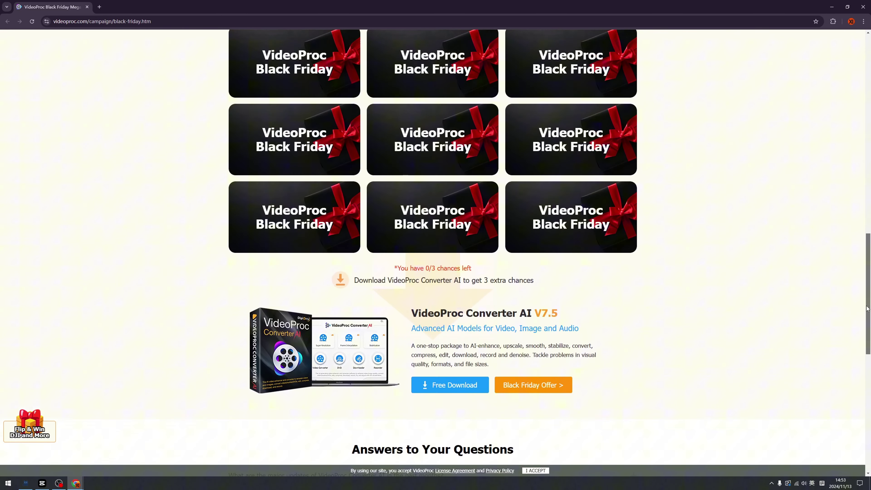
{"action": "scroll", "coordinate": [858, 272], "scroll_direction": "up", "scroll_amount": 14}
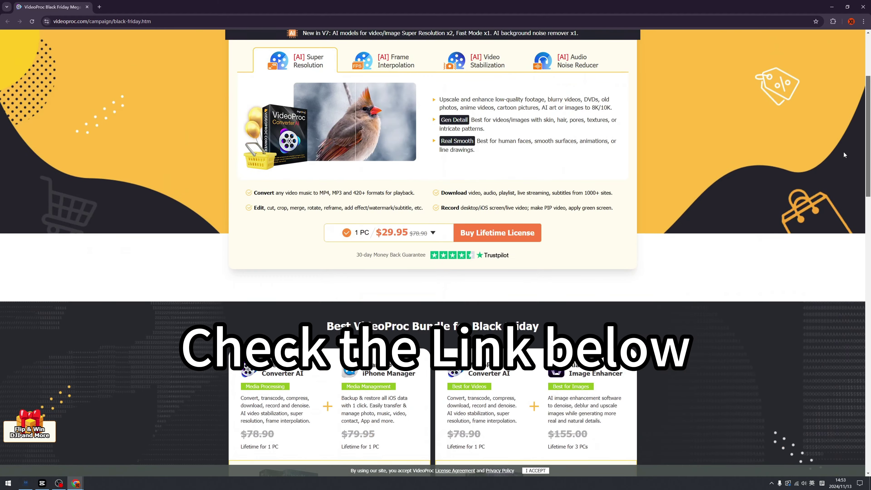
{"action": "scroll", "coordinate": [845, 139], "scroll_direction": "up", "scroll_amount": 3}
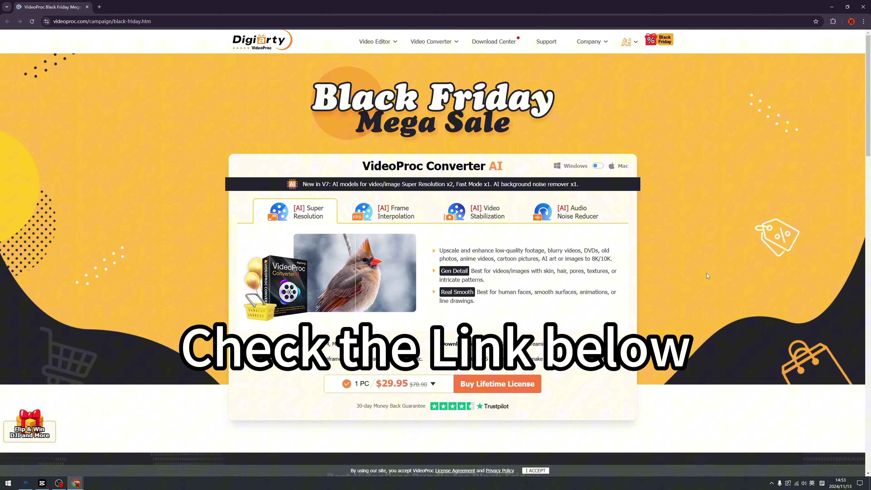